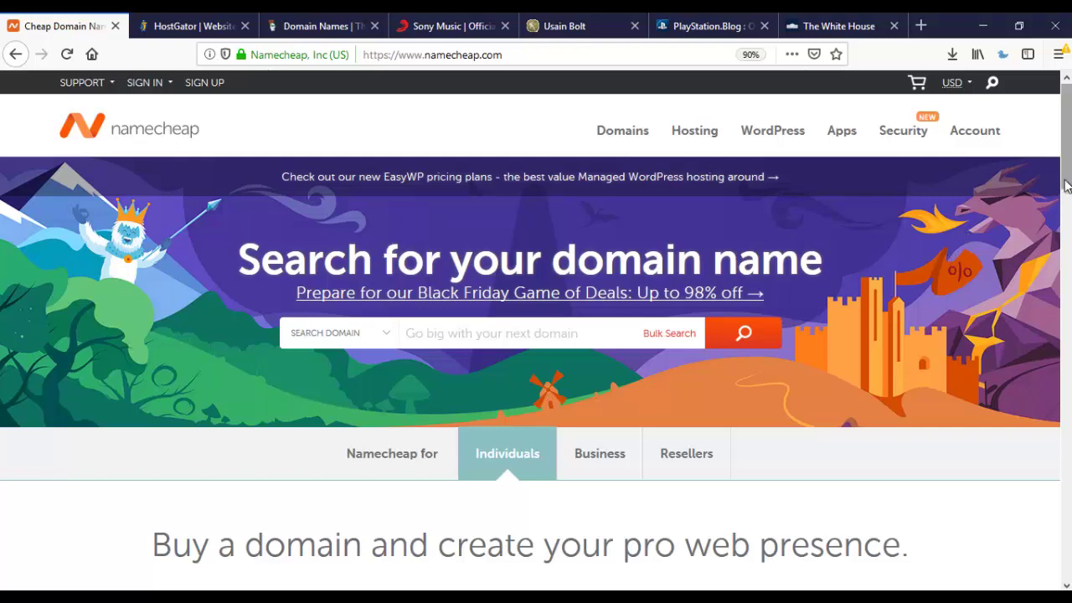
# Step: Look at the HostGator and GoDaddy home pages alongside Namecheap as domain and hosting providers
pyautogui.moveTo(1066, 186)
pyautogui.mouseDown()
pyautogui.moveTo(1068, 578)
pyautogui.moveTo(1068, 185)
pyautogui.mouseUp()
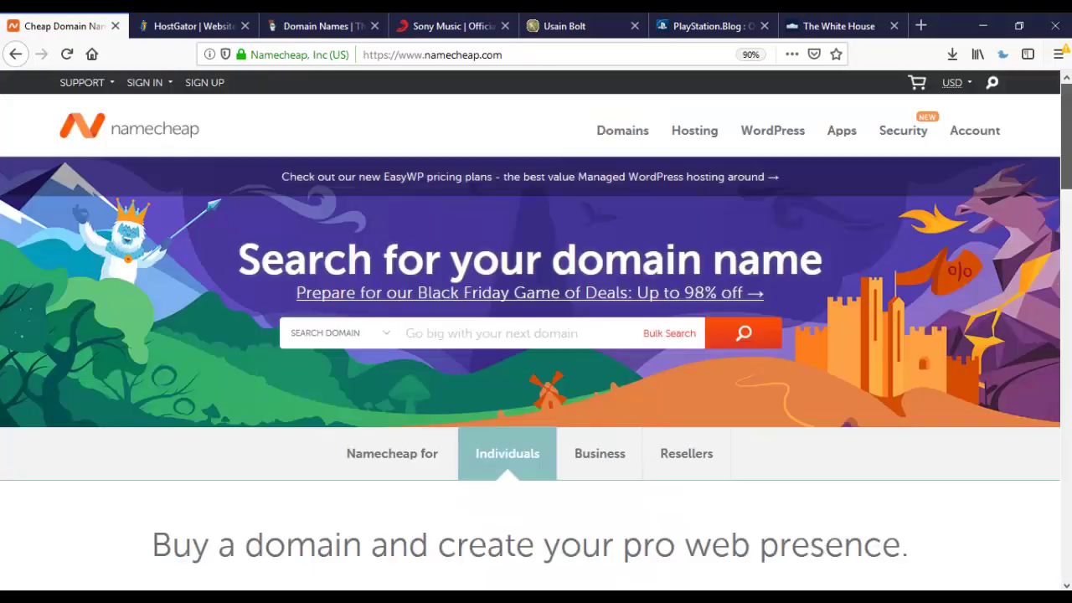
pyautogui.click(202, 31)
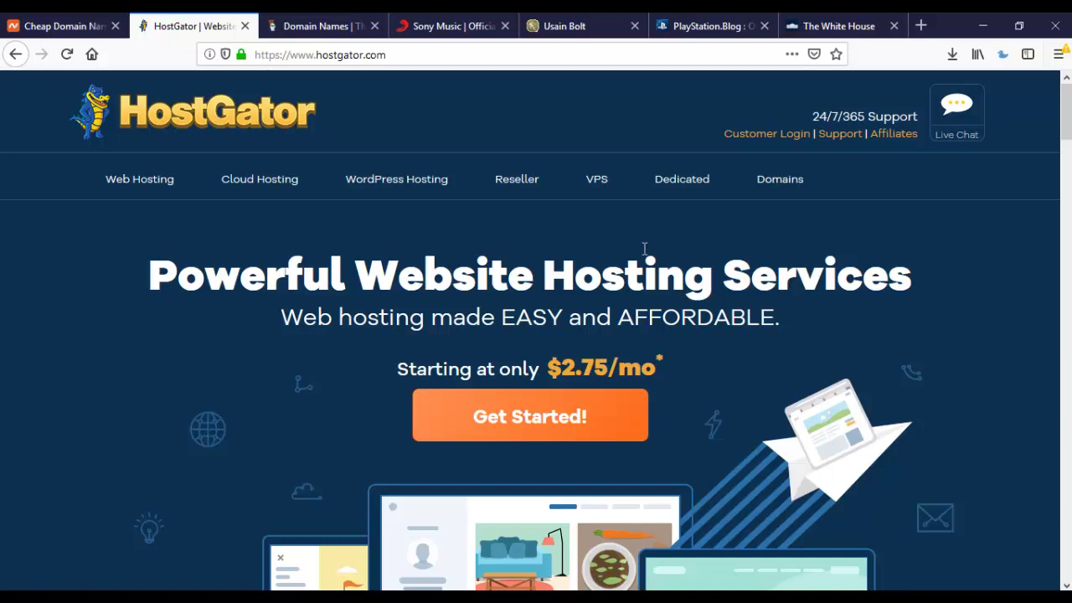
pyautogui.click(347, 29)
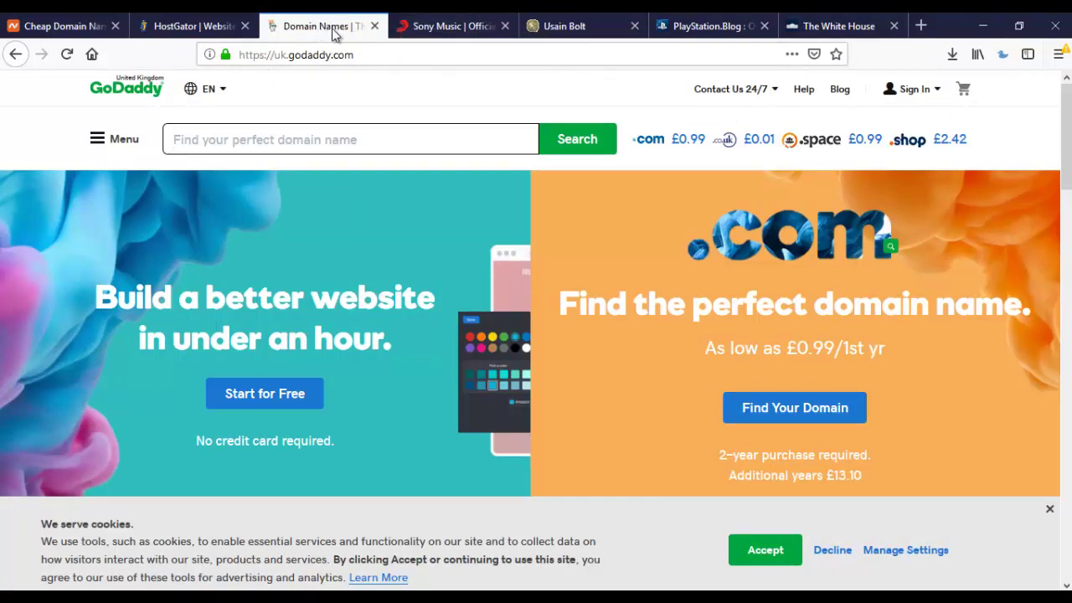
# Step: Close the GoDaddy and HostGator pages and return to the Namecheap home page
pyautogui.click(374, 28)
pyautogui.click(201, 28)
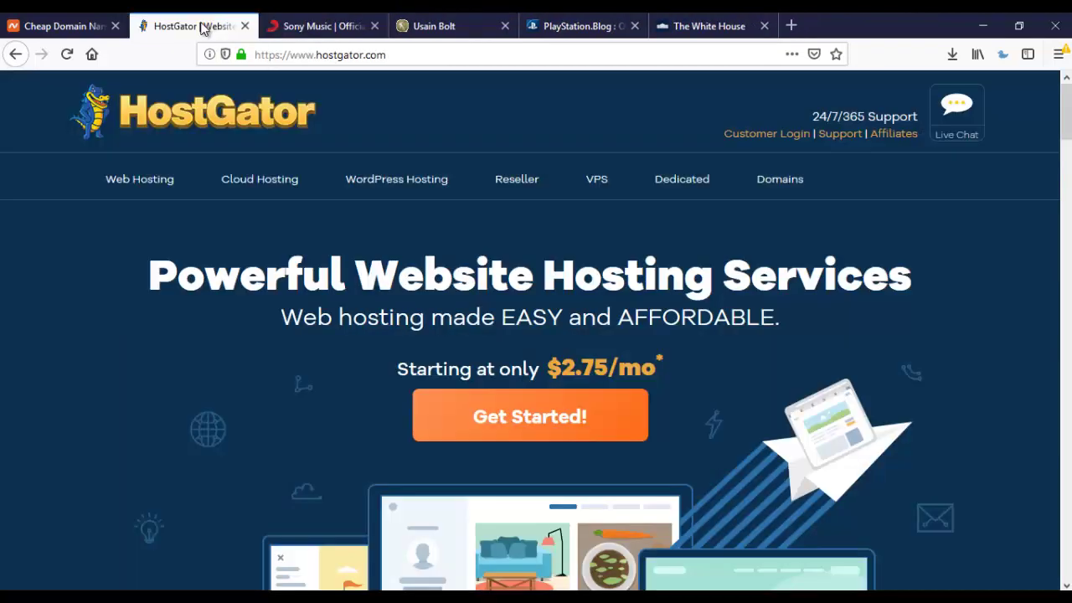
pyautogui.click(245, 26)
pyautogui.click(50, 28)
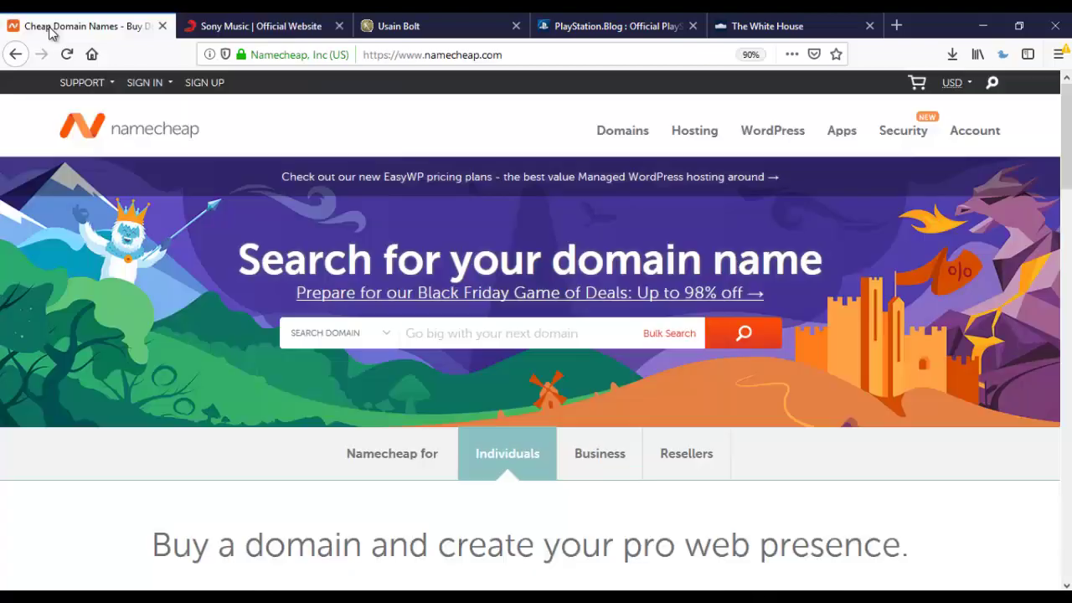
pyautogui.click(144, 82)
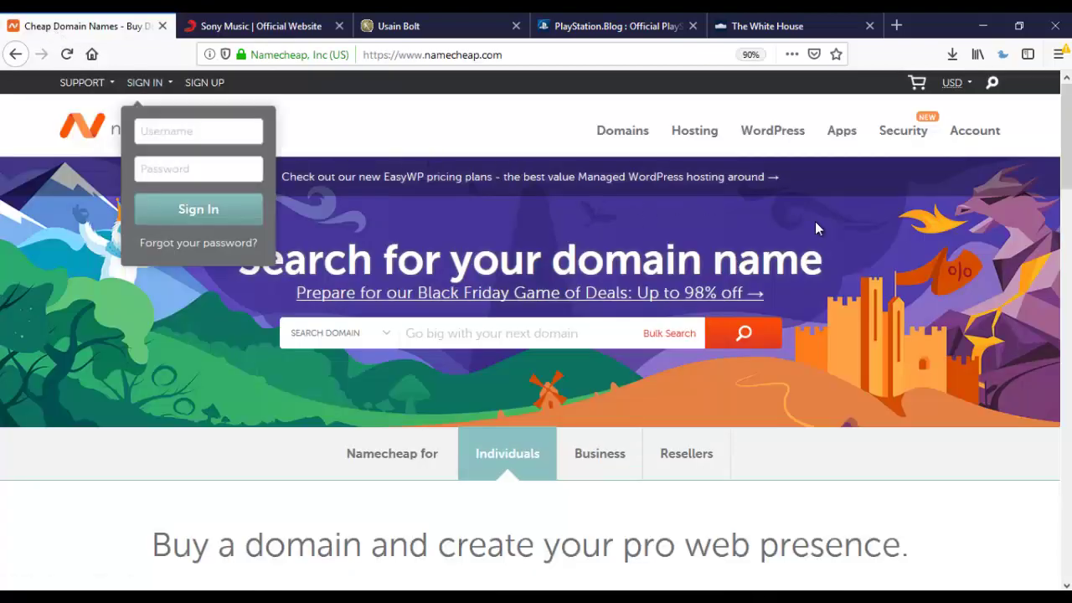
pyautogui.click(878, 242)
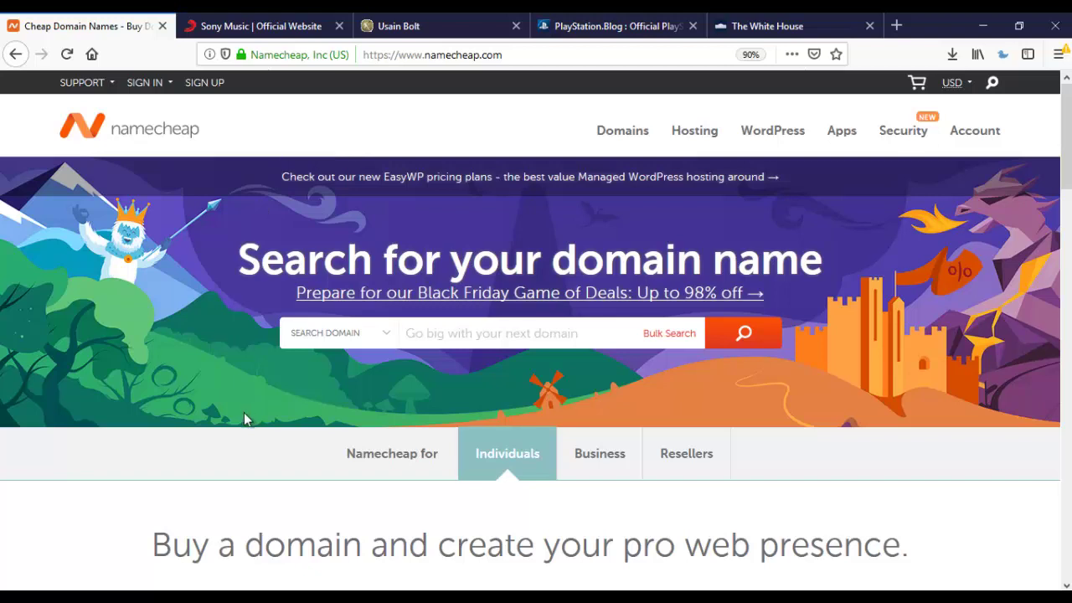
# Step: Switch to PowerPoint to view the website requirements and WordPress installation methods slides, and return to Namecheap in the browser
pyautogui.moveTo(220, 598)
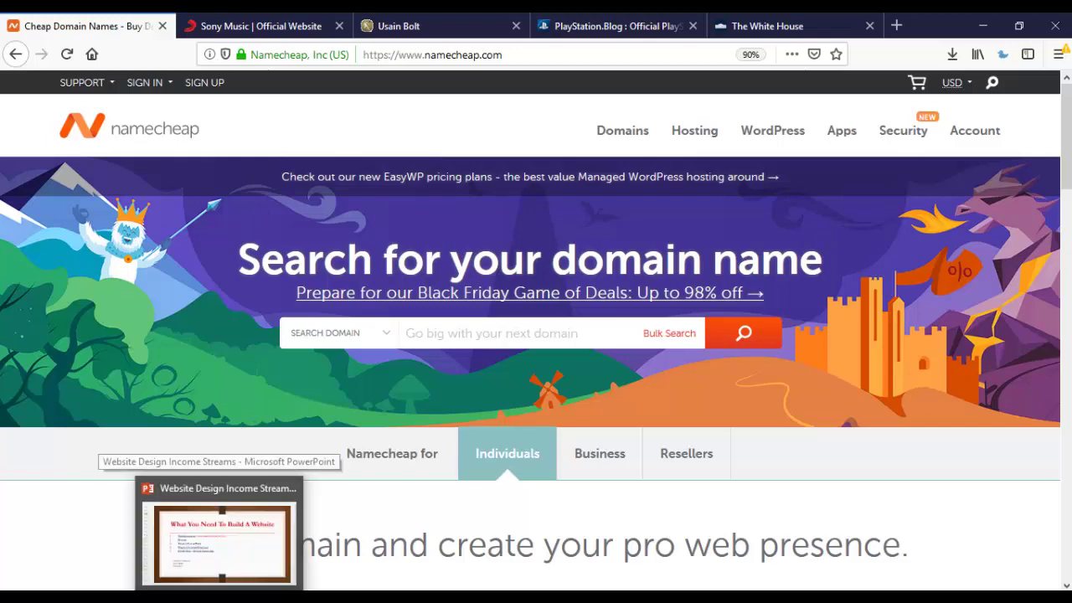
pyautogui.click(222, 536)
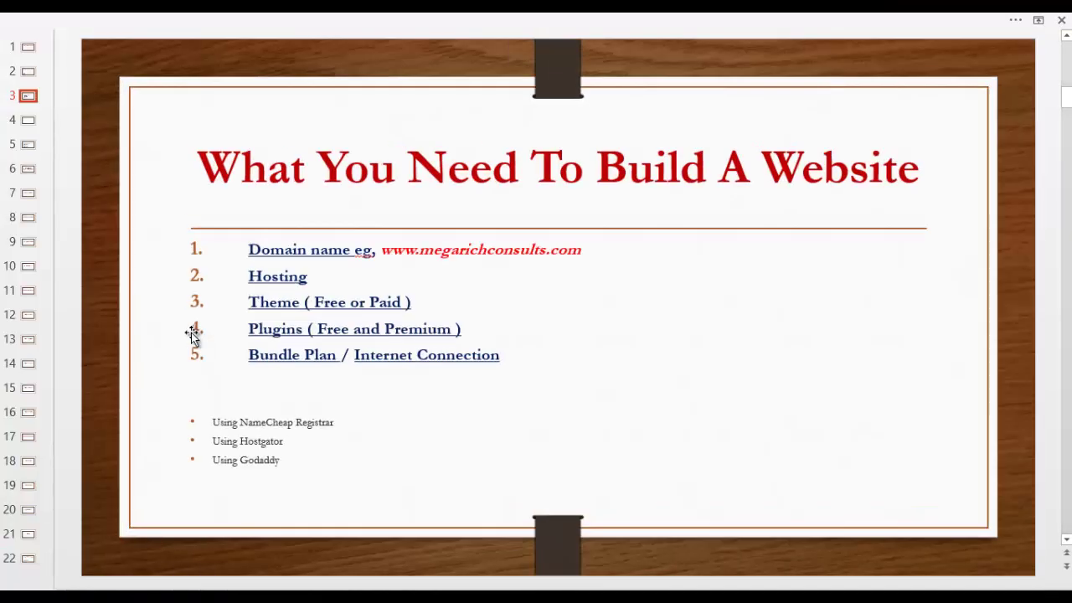
pyautogui.click(28, 121)
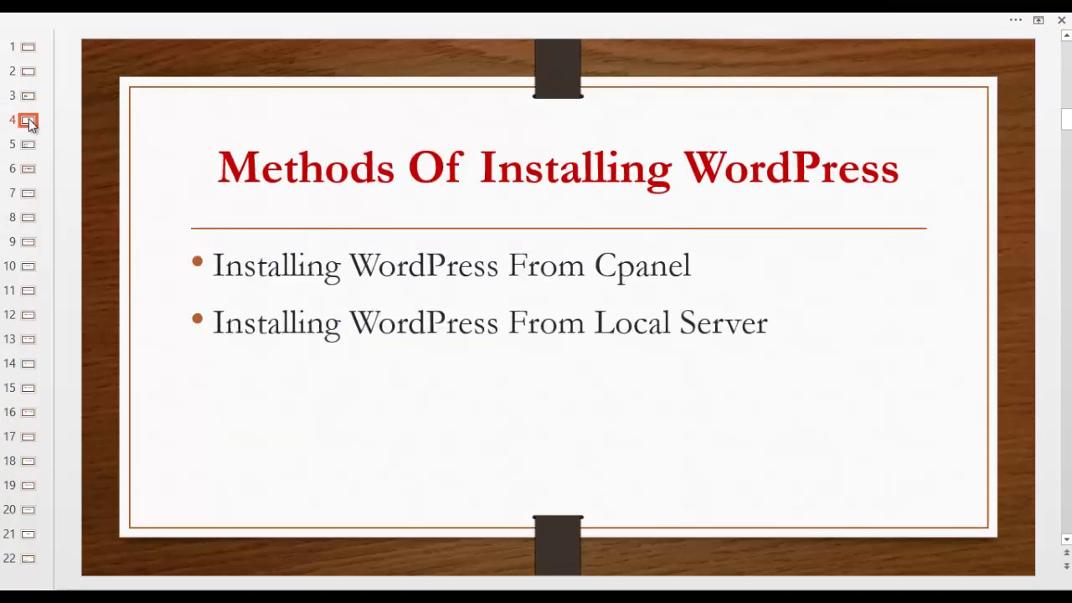
pyautogui.click(28, 97)
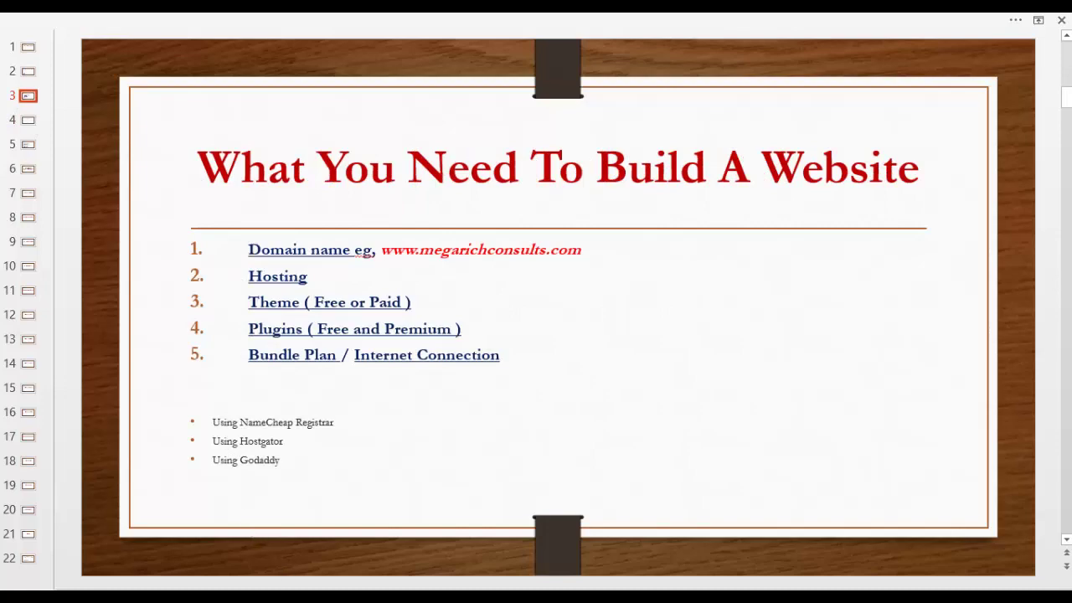
pyautogui.click(253, 596)
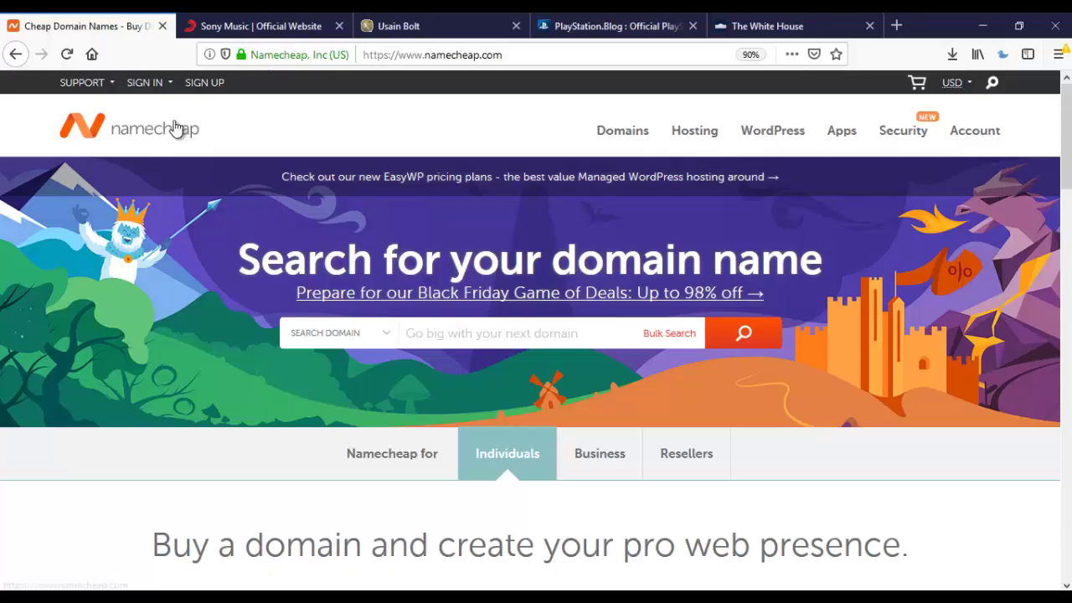
# Step: Try to sign in to Namecheap by entering the account username and password
pyautogui.click(174, 87)
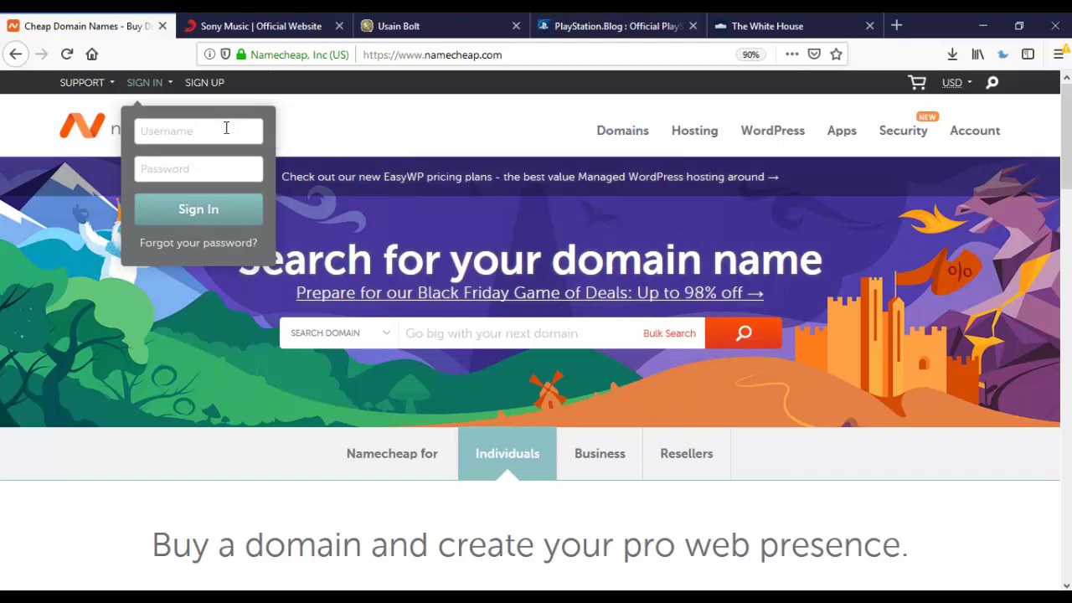
pyautogui.moveTo(976, 130)
pyautogui.moveTo(167, 86)
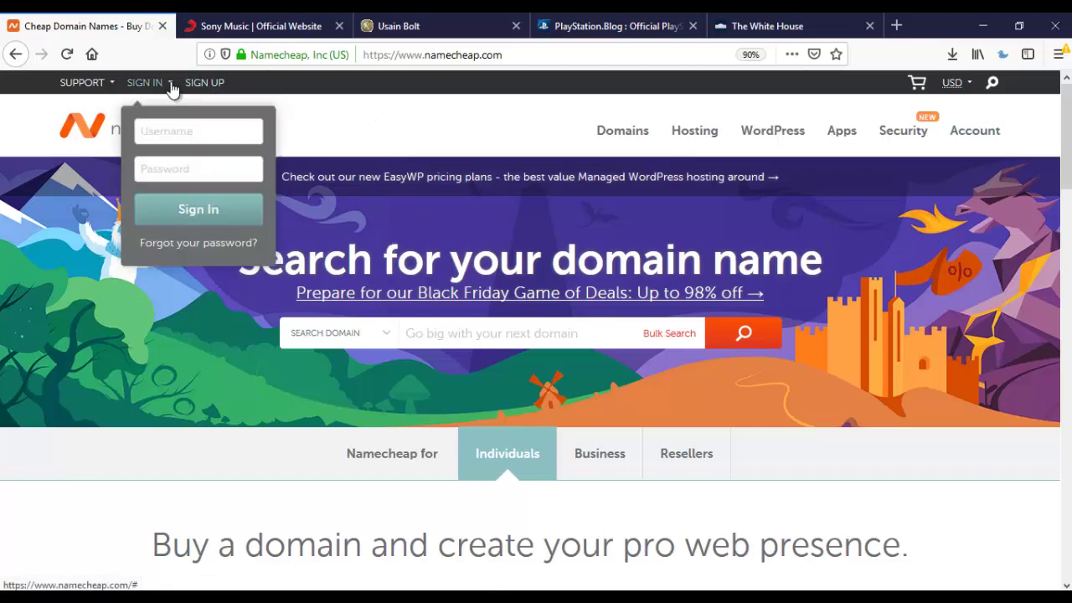
pyautogui.click(172, 128)
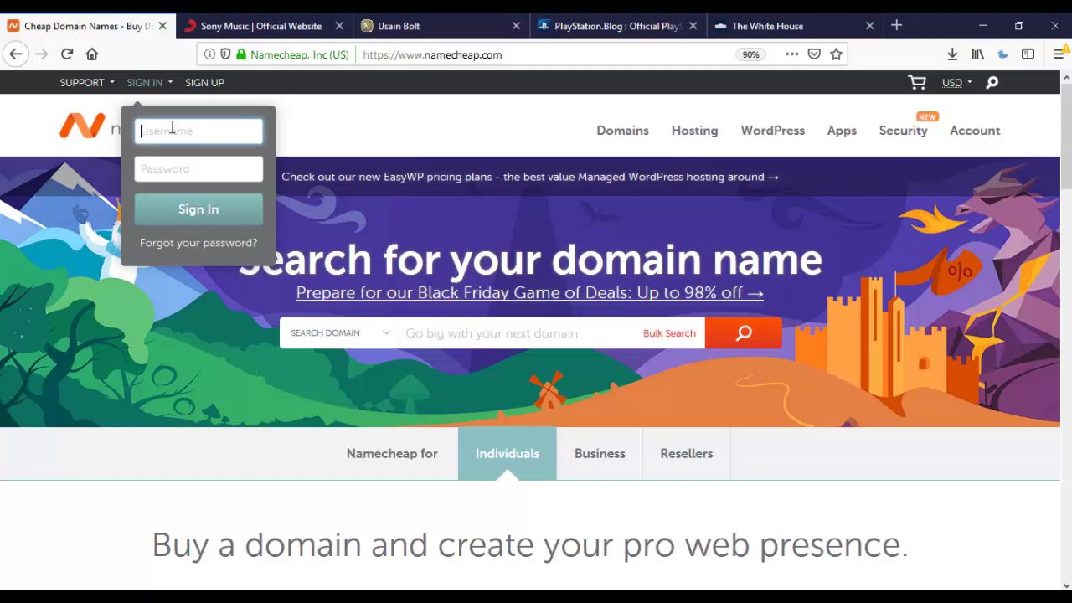
pyautogui.write('agb')
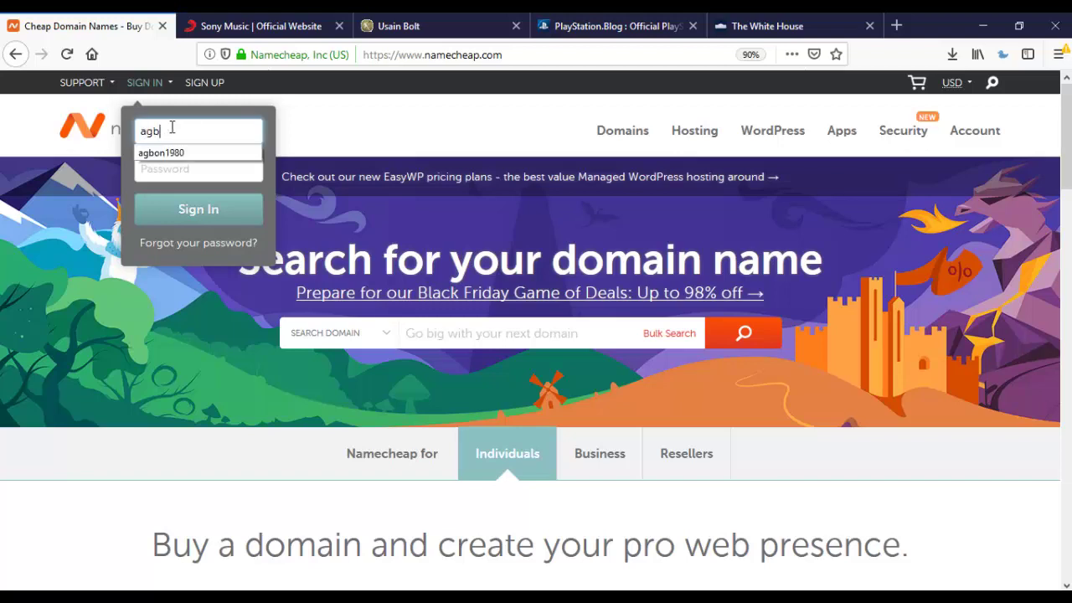
pyautogui.click(175, 153)
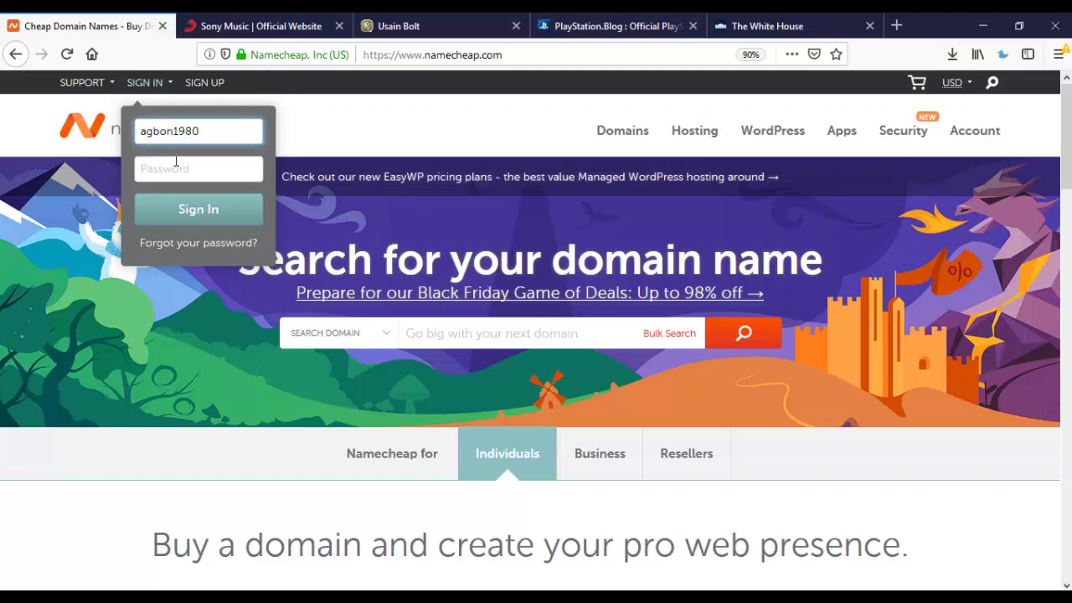
pyautogui.click(182, 172)
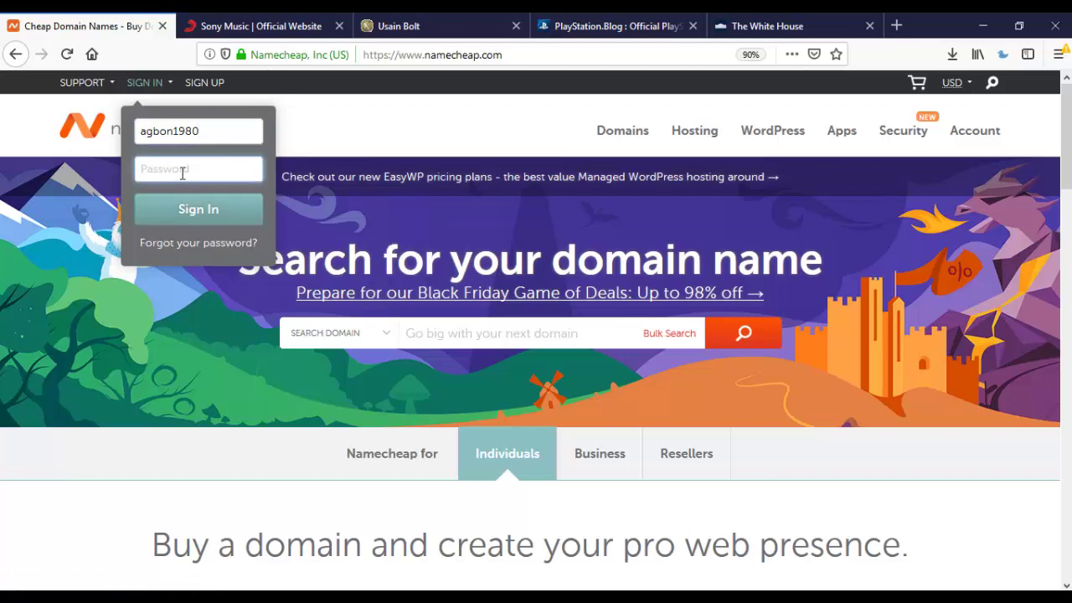
pyautogui.write('*********')
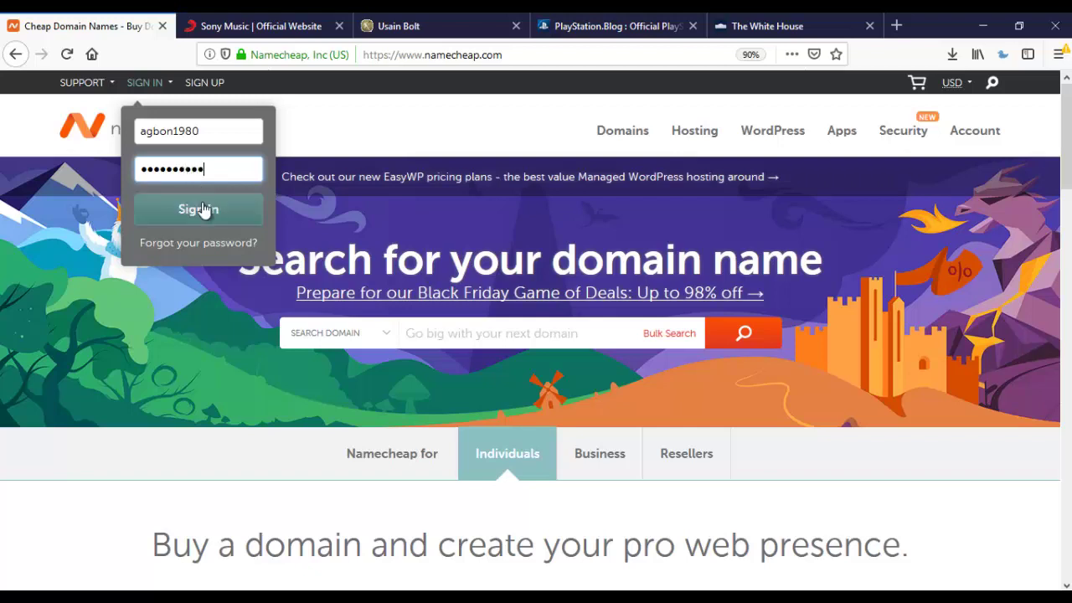
pyautogui.click(203, 209)
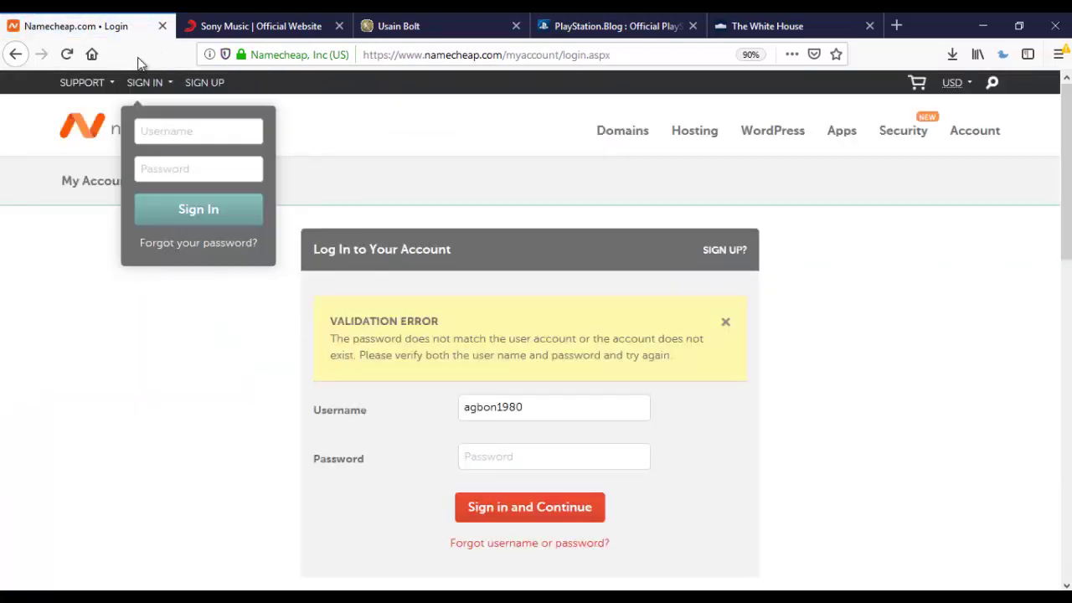
pyautogui.moveTo(113, 90)
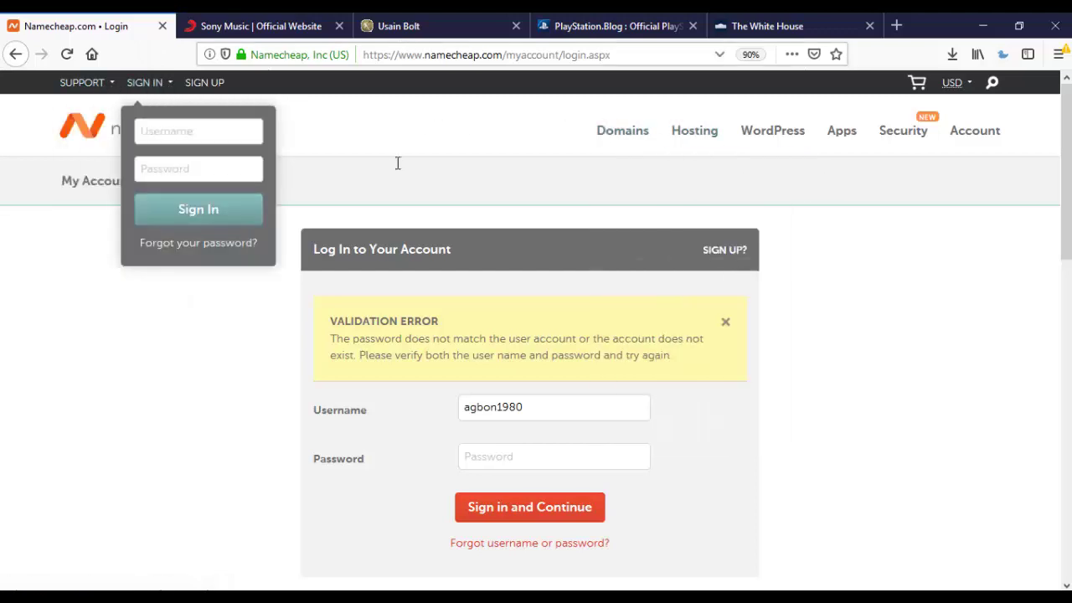
pyautogui.click(308, 597)
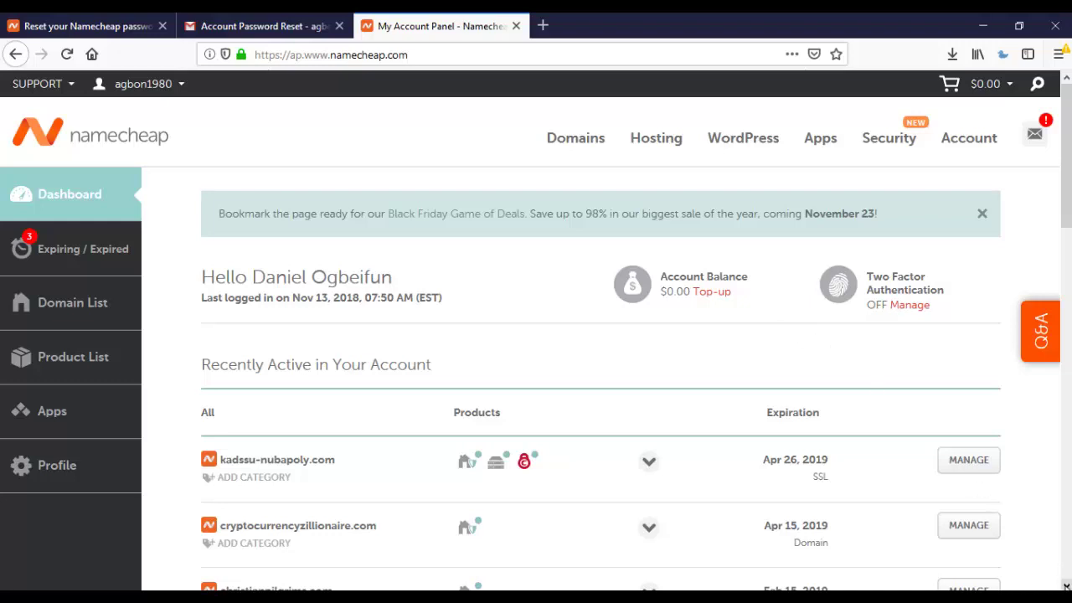
# Step: Look through the recently active domains on the account dashboard
pyautogui.click(1066, 585)
pyautogui.click(1066, 585)
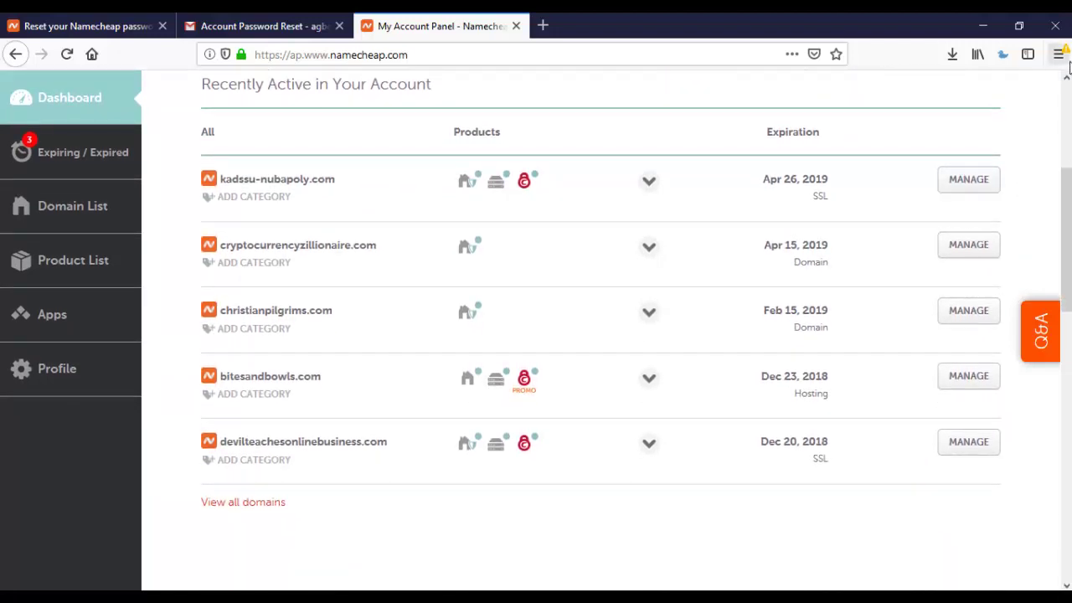
pyautogui.scroll(3, 600, 329)
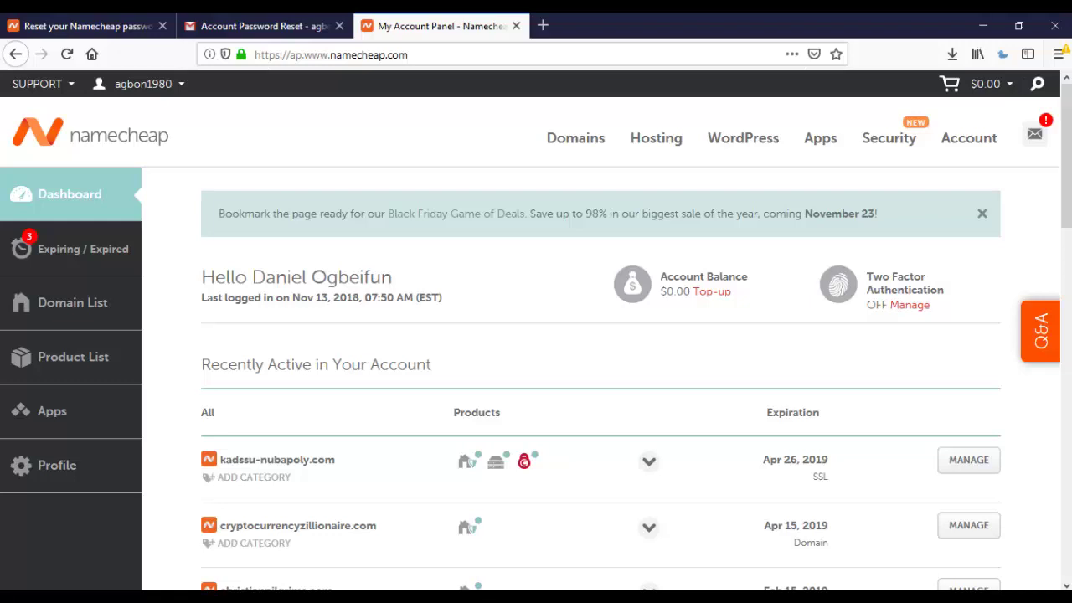
# Step: Open the Domain Name Search page and search for the domain megarichconsults.com
pyautogui.moveTo(595, 135)
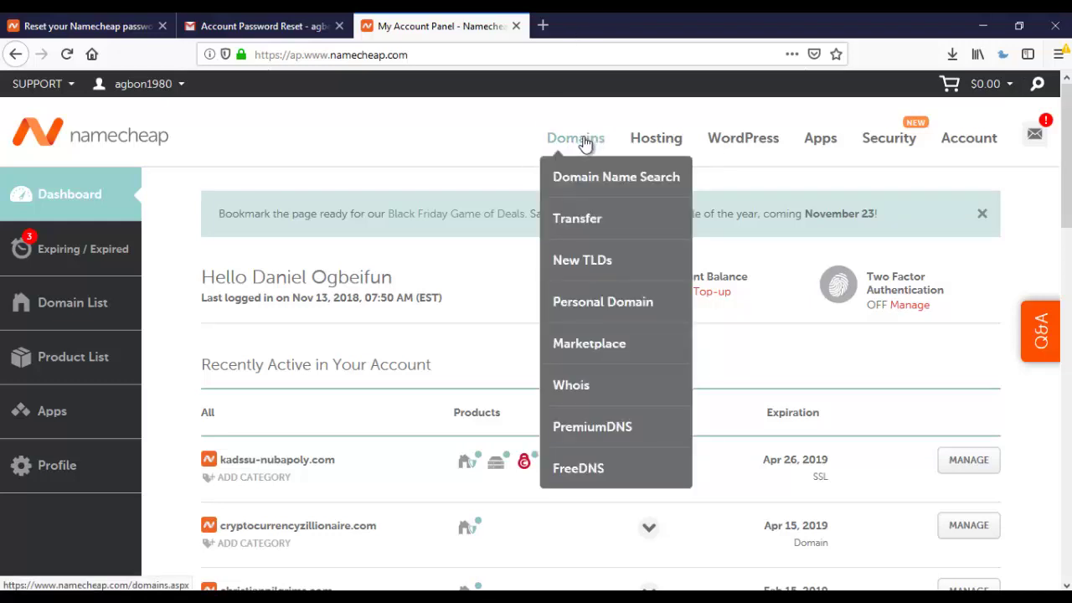
pyautogui.click(586, 184)
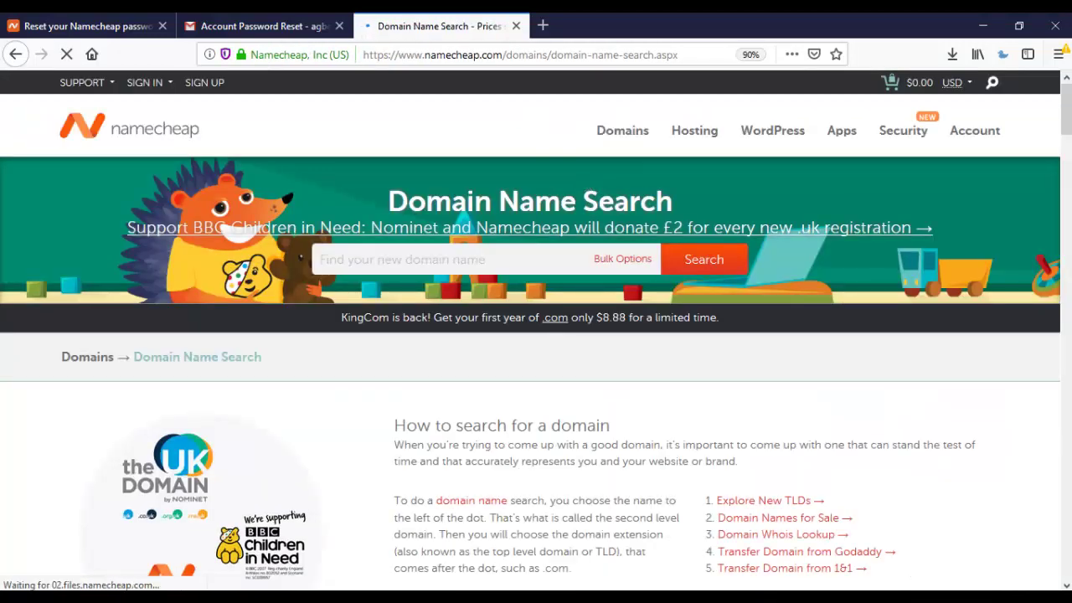
pyautogui.scroll(-15, 536, 335)
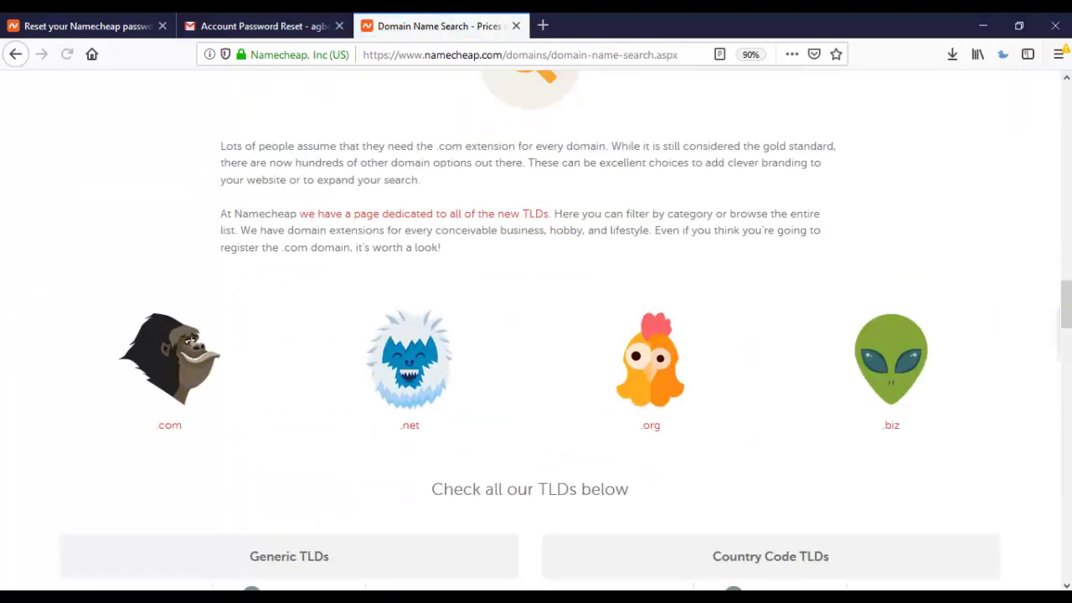
pyautogui.scroll(5, 821, 157)
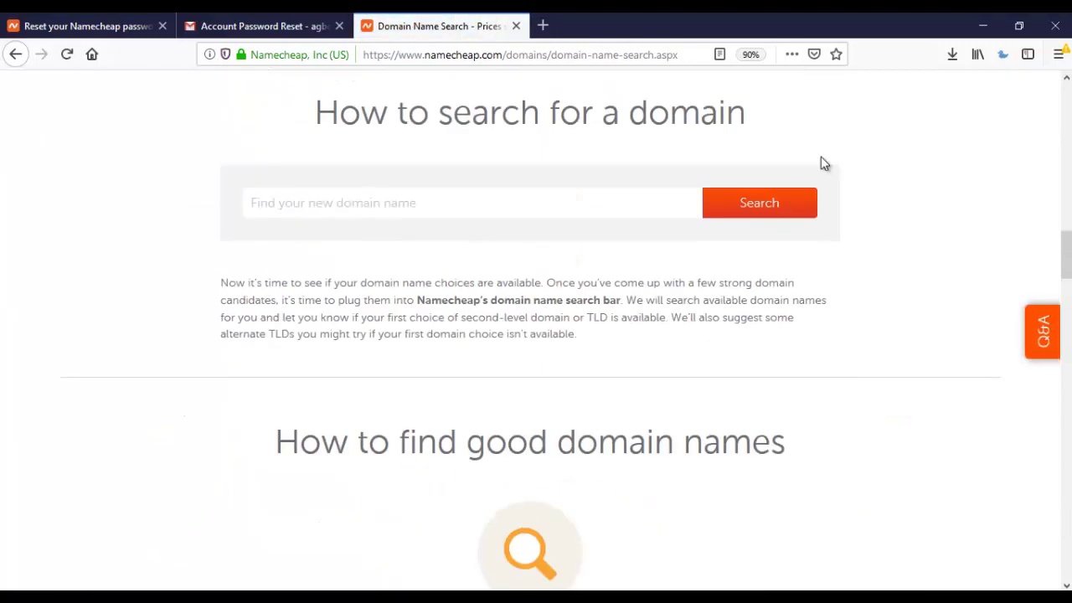
pyautogui.click(536, 213)
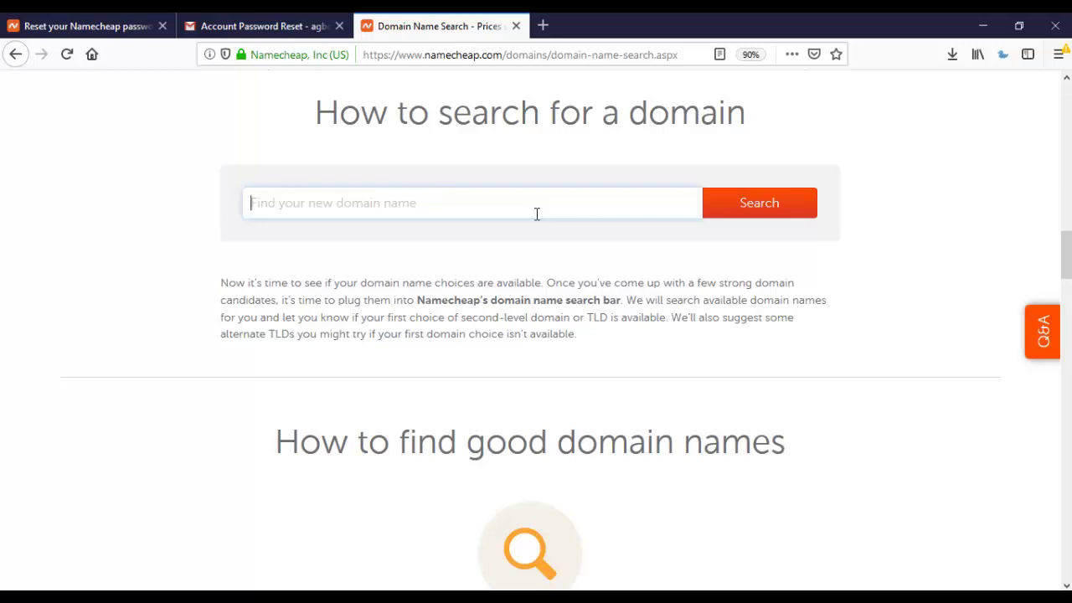
pyautogui.write('megarichc')
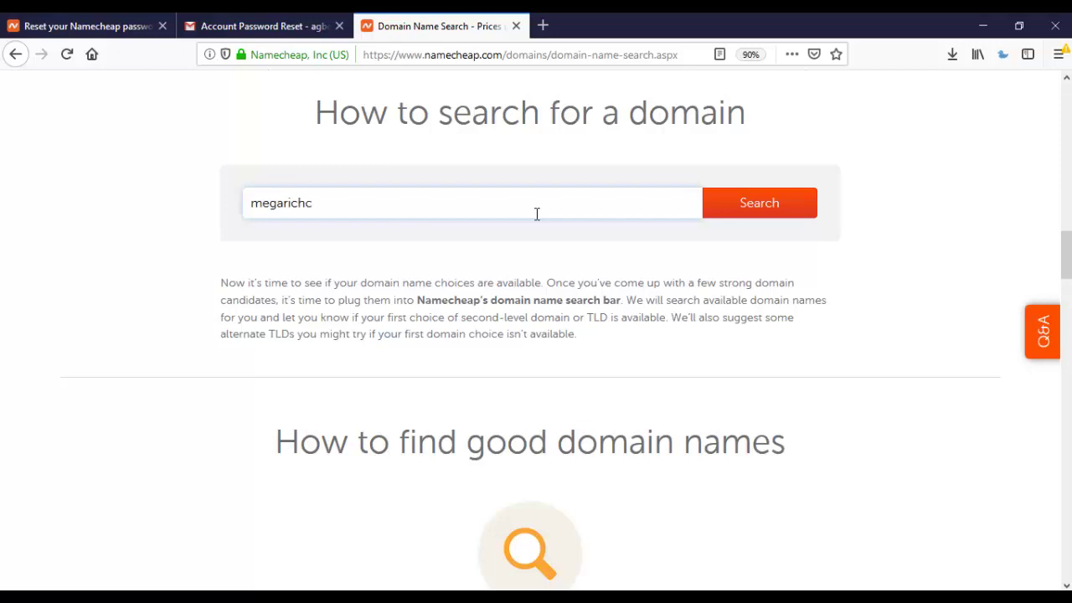
pyautogui.write('onsults.com')
pyautogui.click(759, 214)
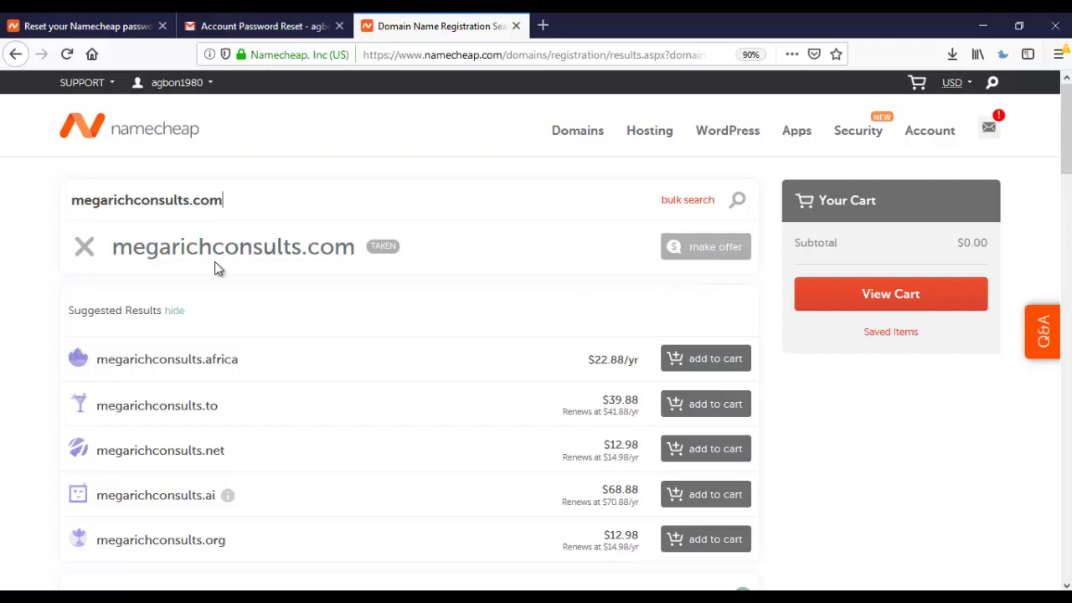
# Step: View the offer form for megarichconsults.com, close it without an offer, and look over the suggested domains
pyautogui.click(707, 252)
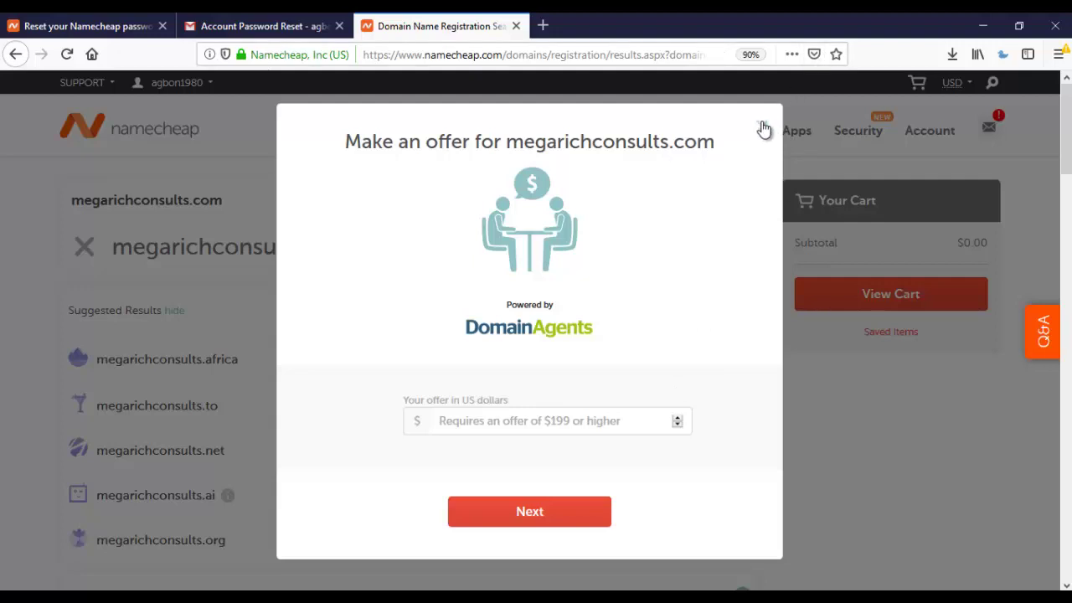
pyautogui.click(762, 127)
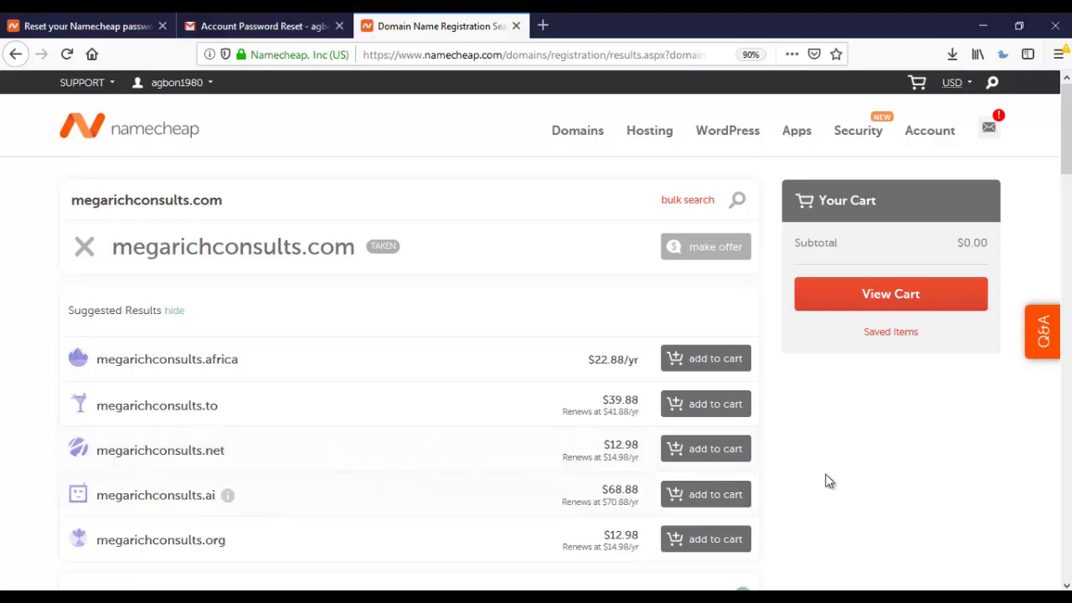
pyautogui.click(1066, 586)
pyautogui.moveTo(1066, 141); pyautogui.dragTo(1066, 125)
# Step: Search for the domain muslimwoman.com
pyautogui.click(398, 195)
pyautogui.hotkey('ctrl', 'a')
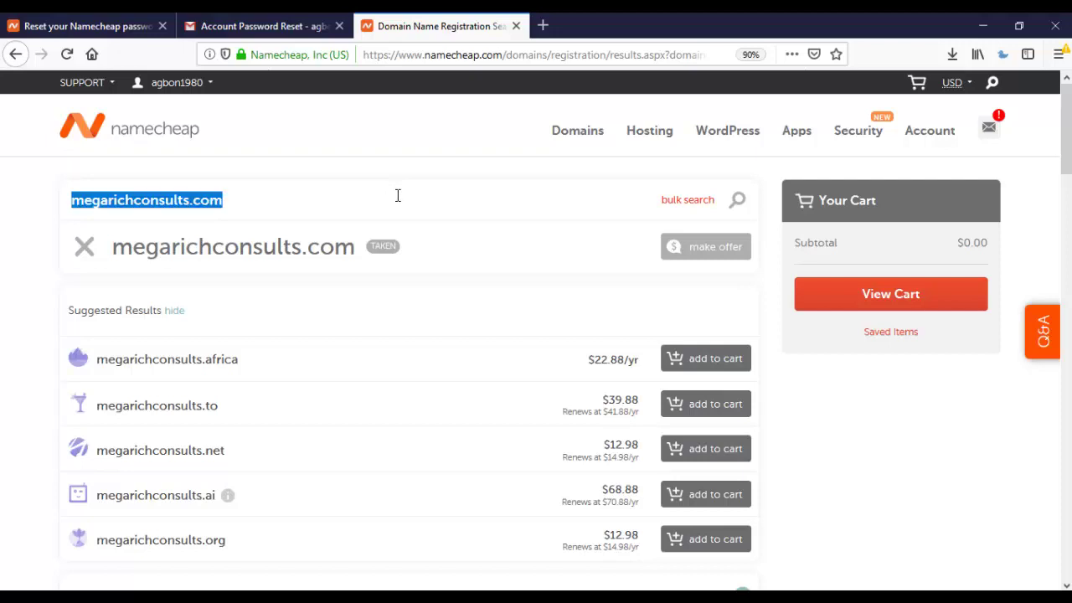
pyautogui.write('muslim')
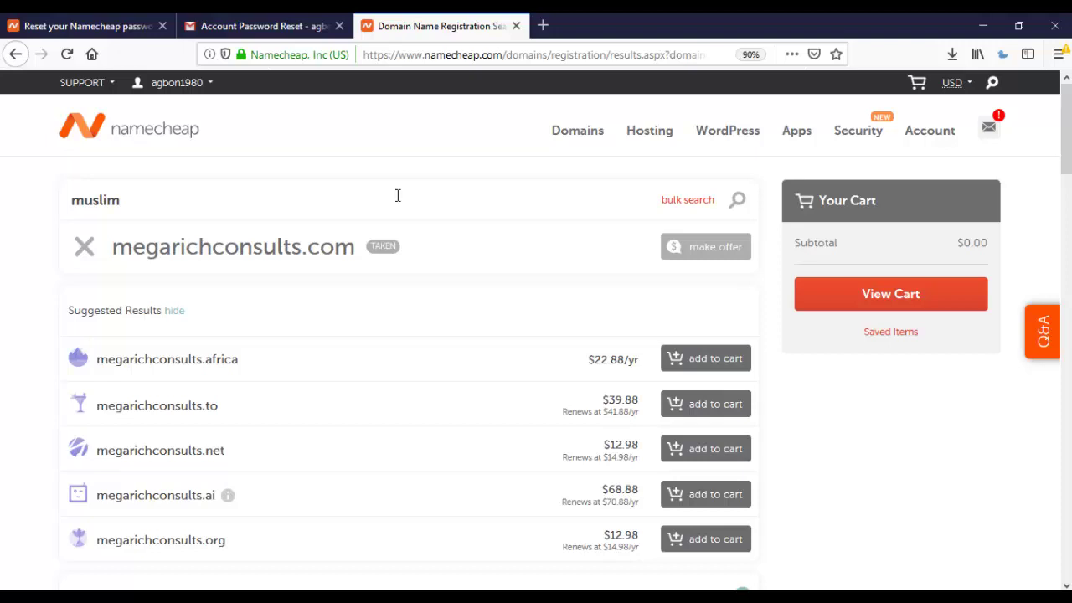
pyautogui.write('wo')
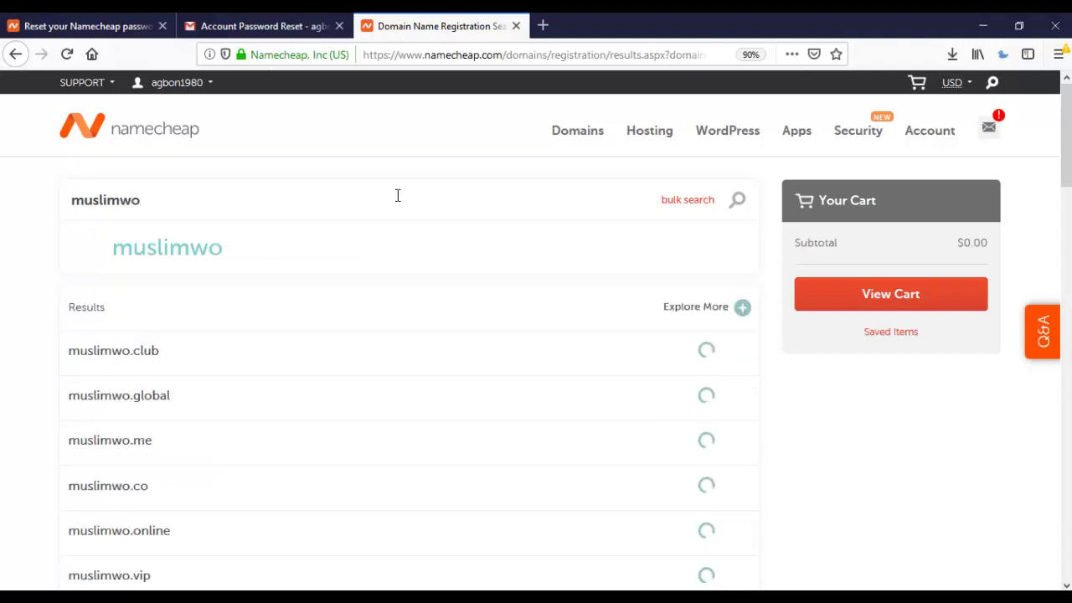
pyautogui.write('man')
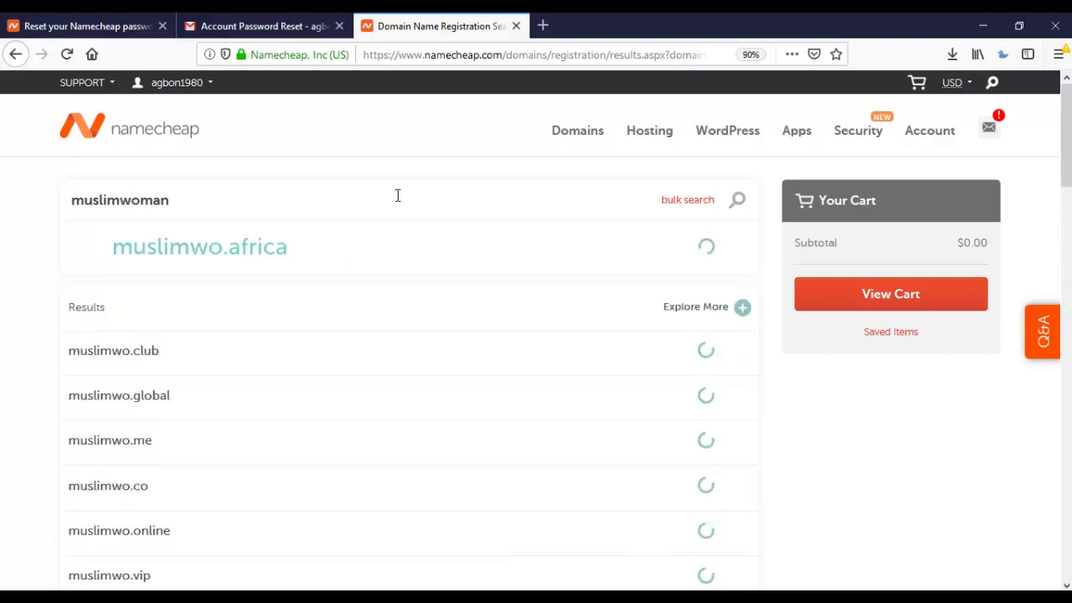
pyautogui.write('.com')
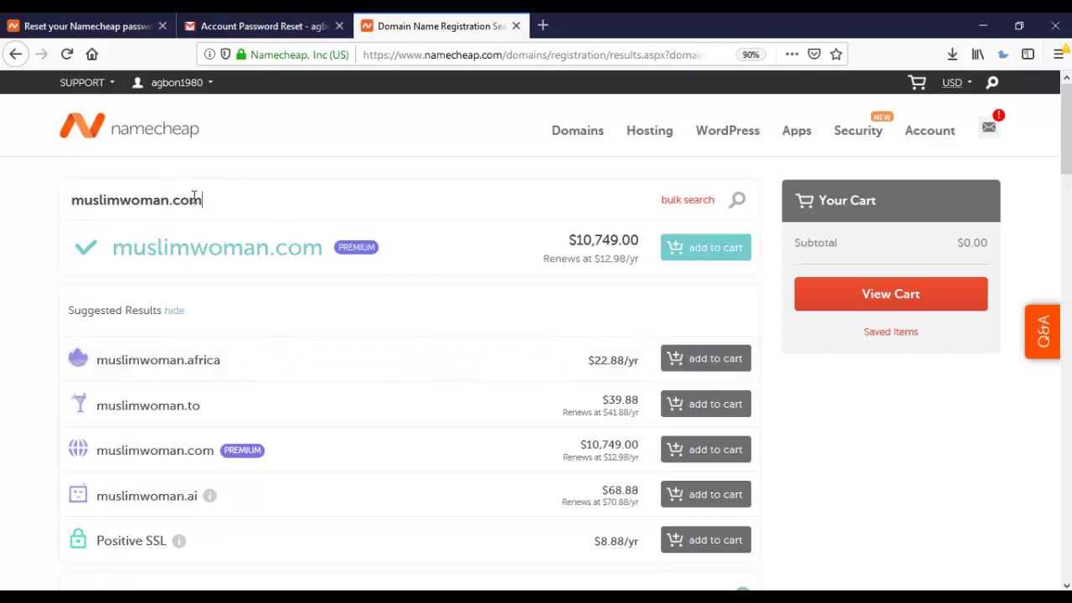
# Step: Search for the domain didyouknow.com
pyautogui.tripleClick(222, 202)
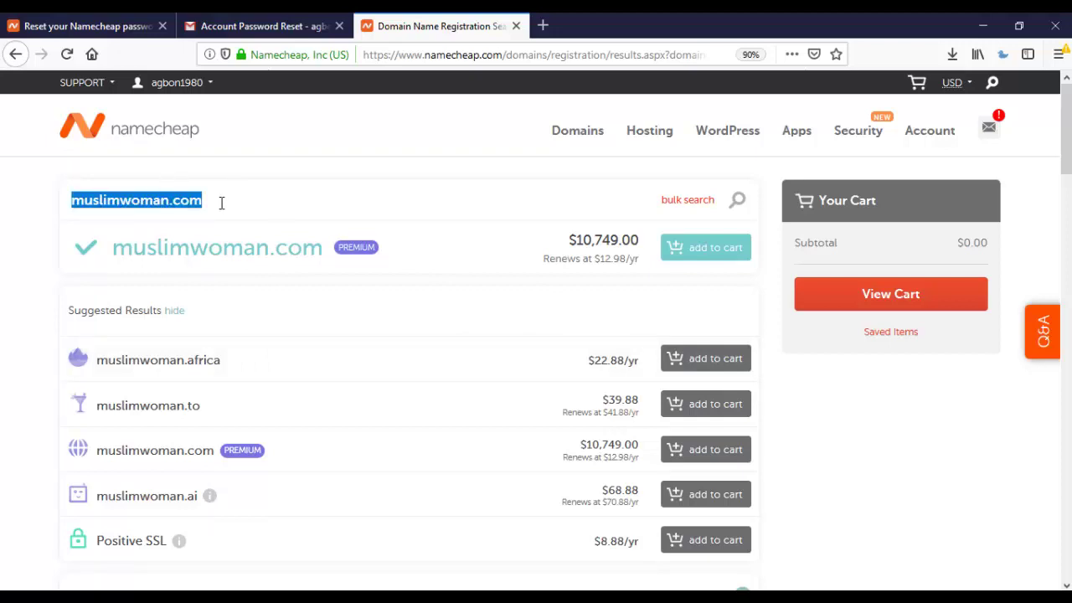
pyautogui.write('did')
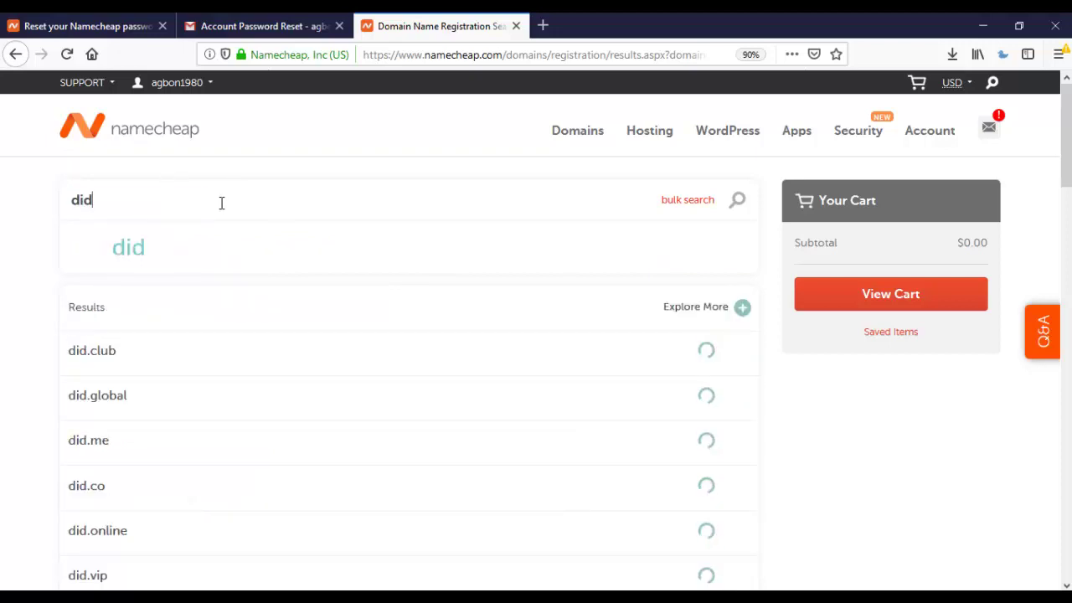
pyautogui.write('y')
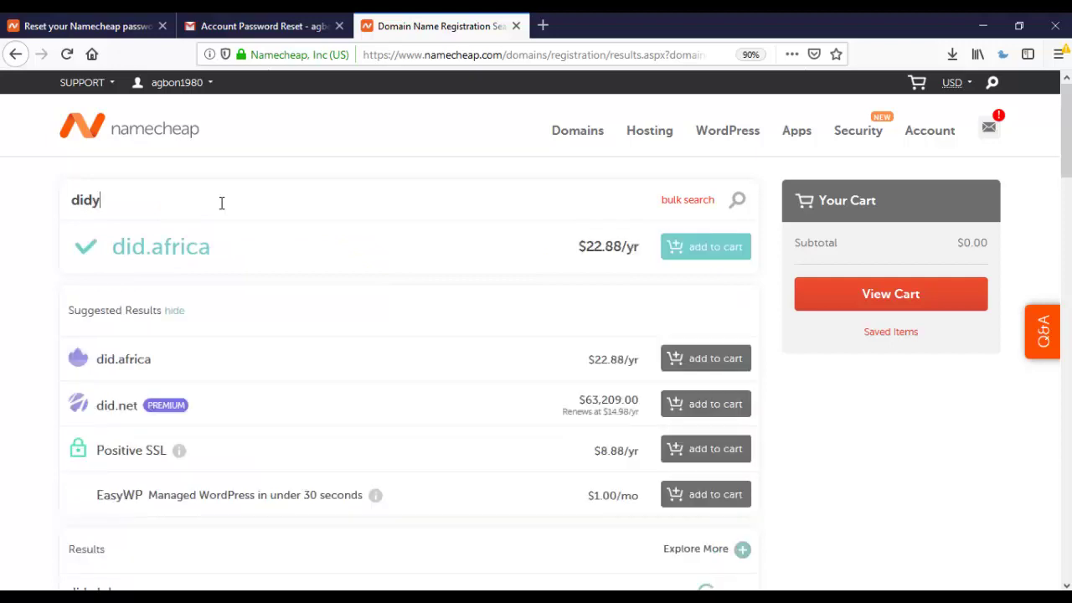
pyautogui.write('ou knoq')
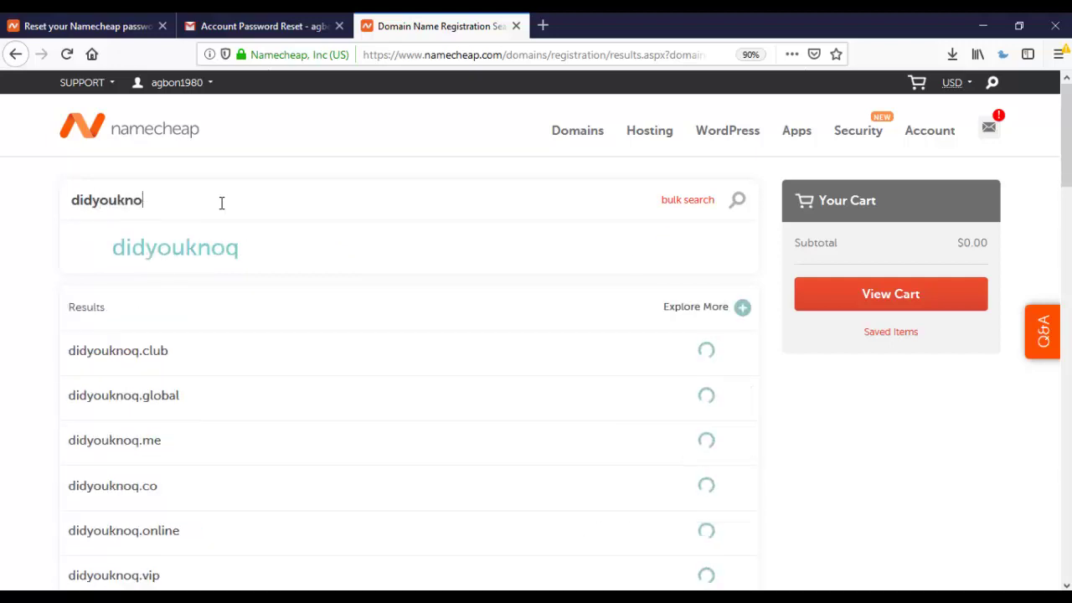
pyautogui.press('BackSpace')
pyautogui.write('w.com')
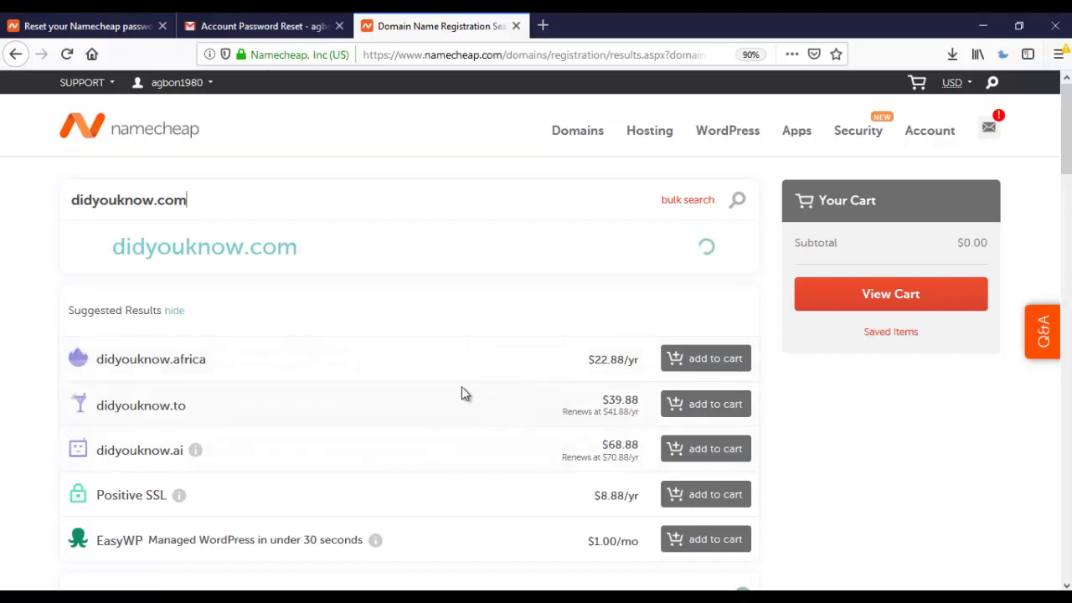
pyautogui.moveTo(305, 596)
pyautogui.click(305, 561)
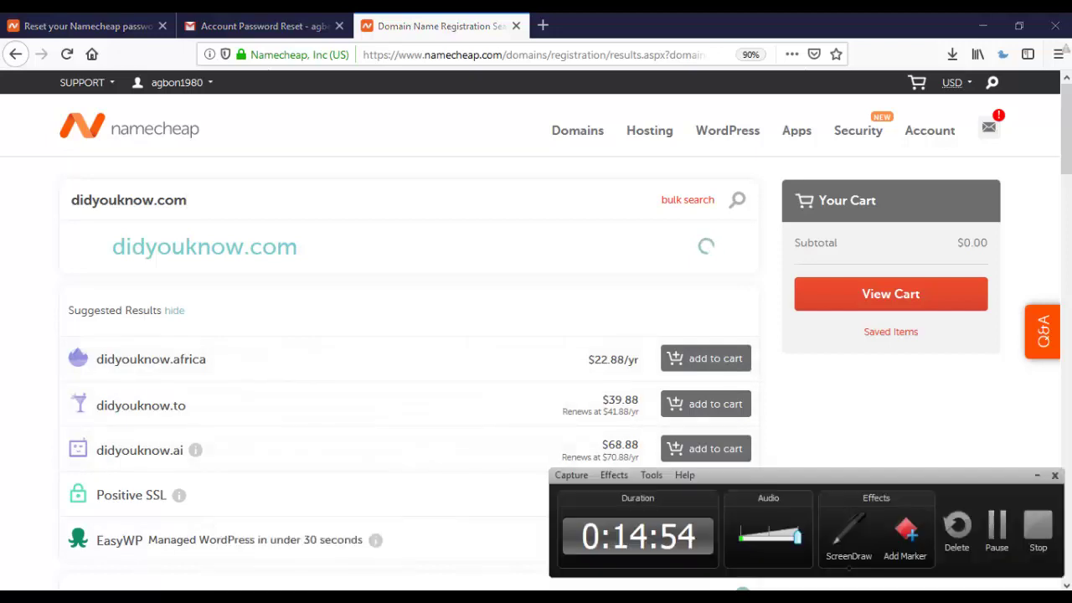
pyautogui.click(997, 532)
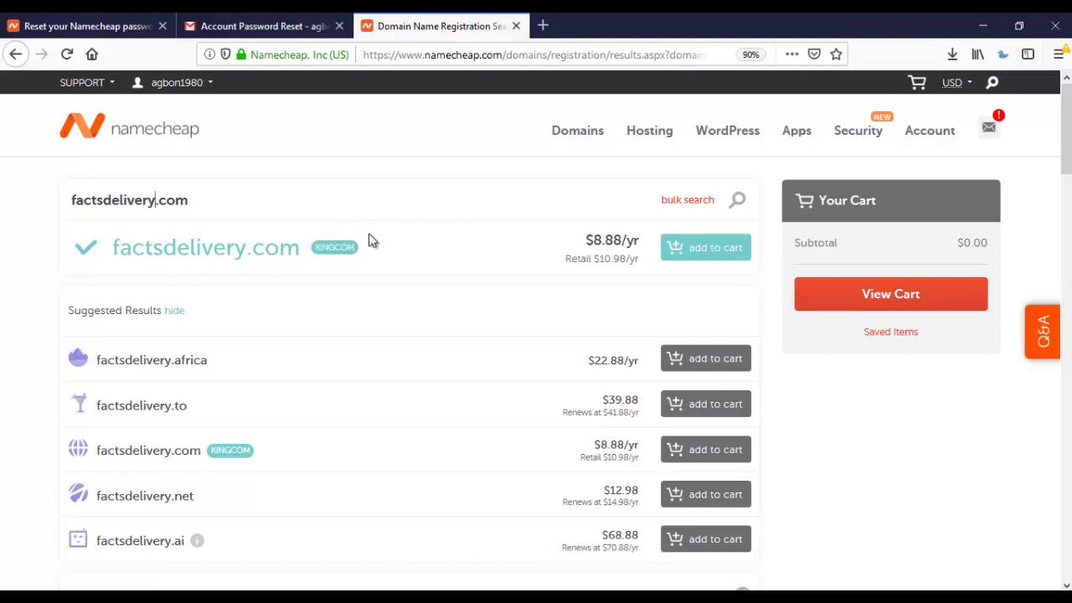
# Step: Add factsdelivery.com to the cart and open the Stellar Shared Hosting details page in a new tab
pyautogui.click(706, 249)
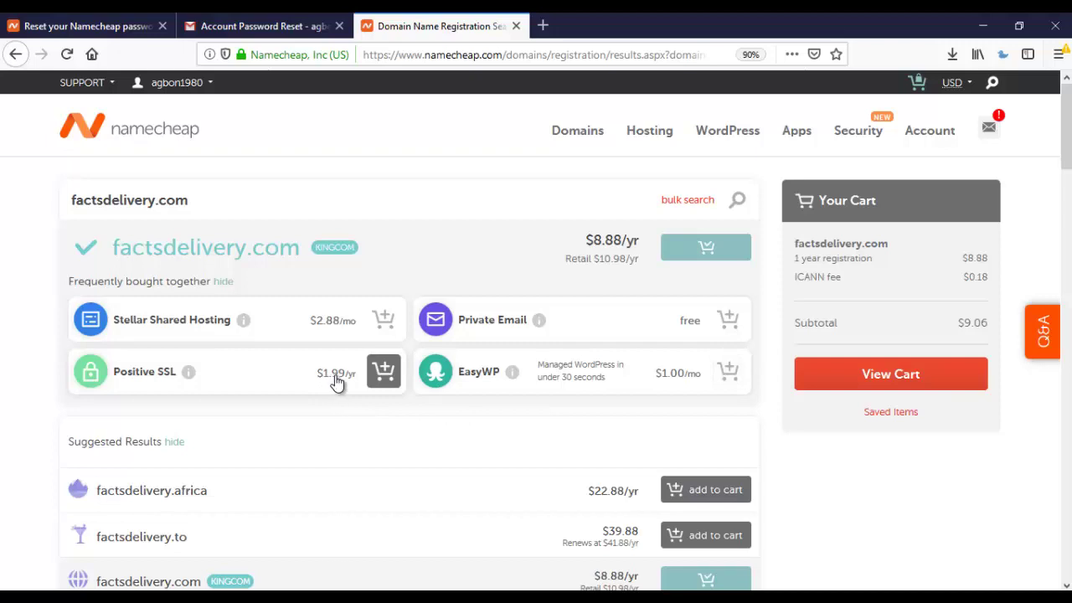
pyautogui.click(242, 322)
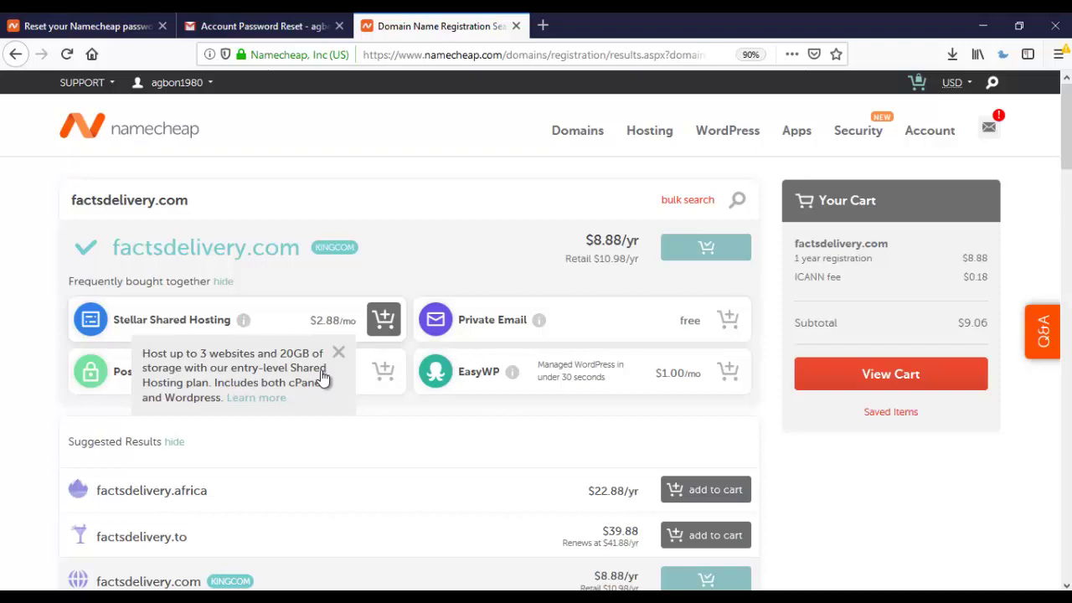
pyautogui.rightClick(247, 405)
pyautogui.click(270, 416)
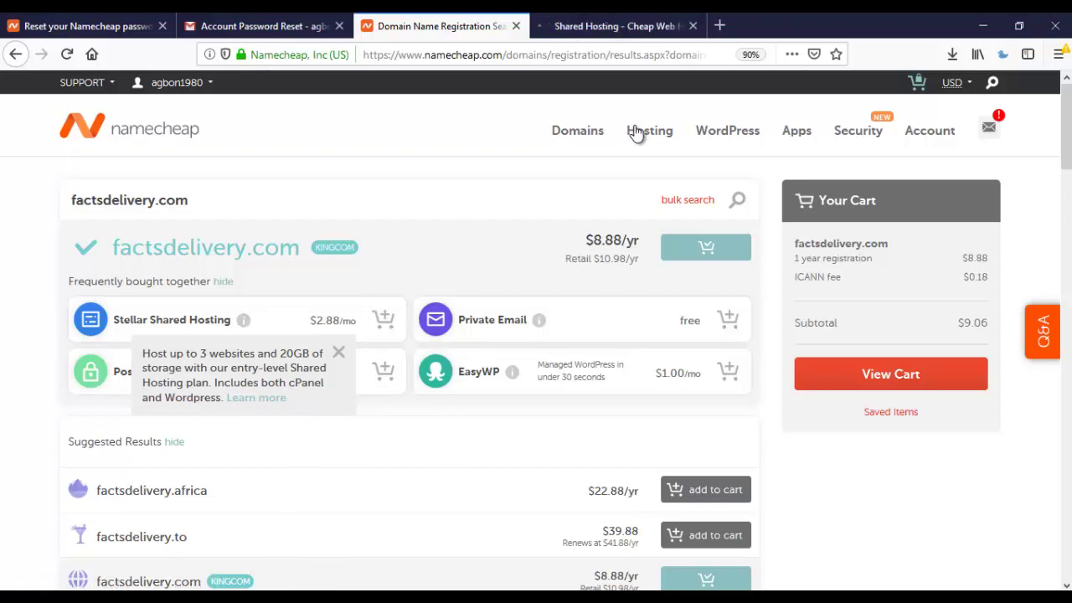
pyautogui.moveTo(641, 137)
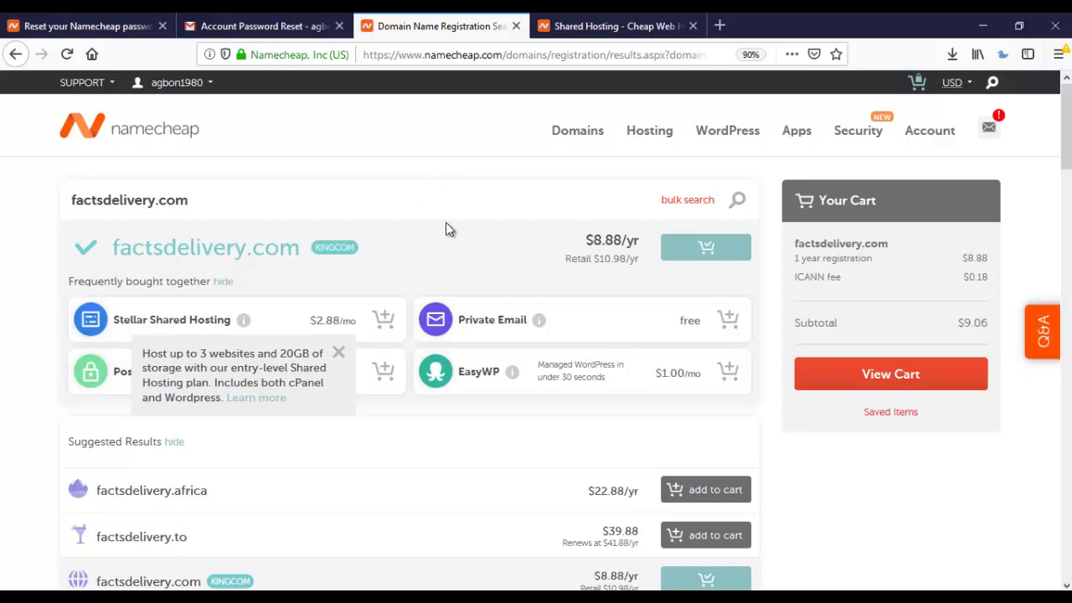
# Step: Open the shopping cart in a new tab and review the domain order, the offered extras and the registration period options
pyautogui.rightClick(873, 381)
pyautogui.click(896, 386)
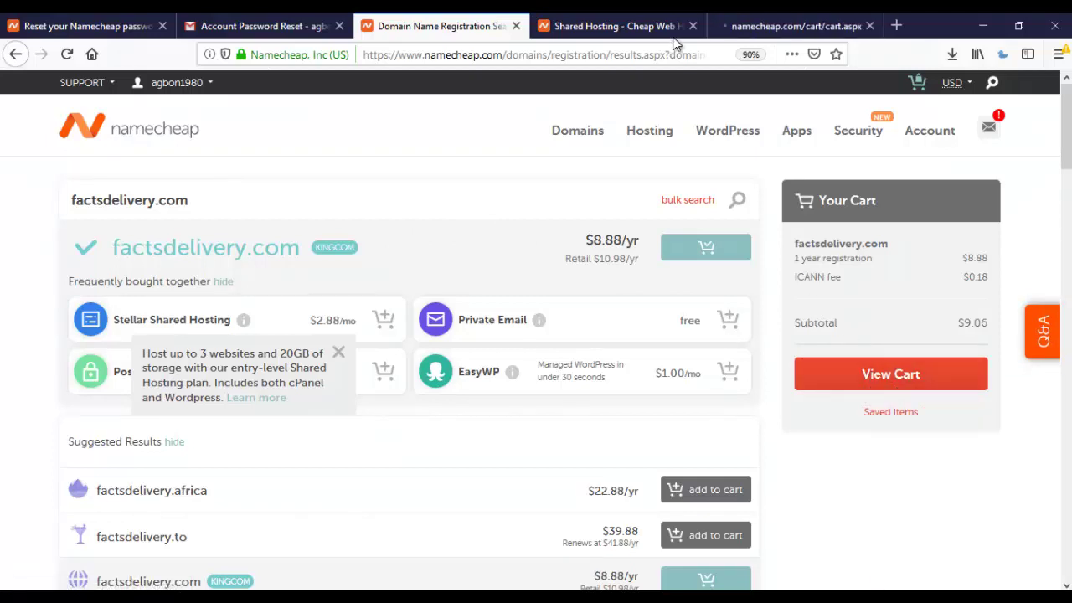
pyautogui.click(789, 28)
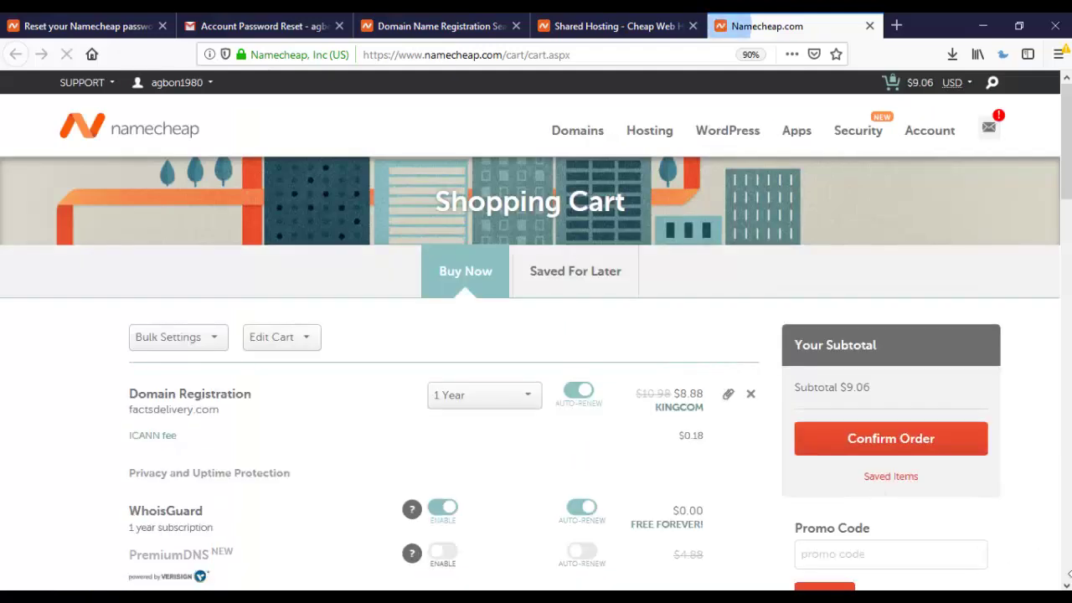
pyautogui.scroll(-3, 946, 399)
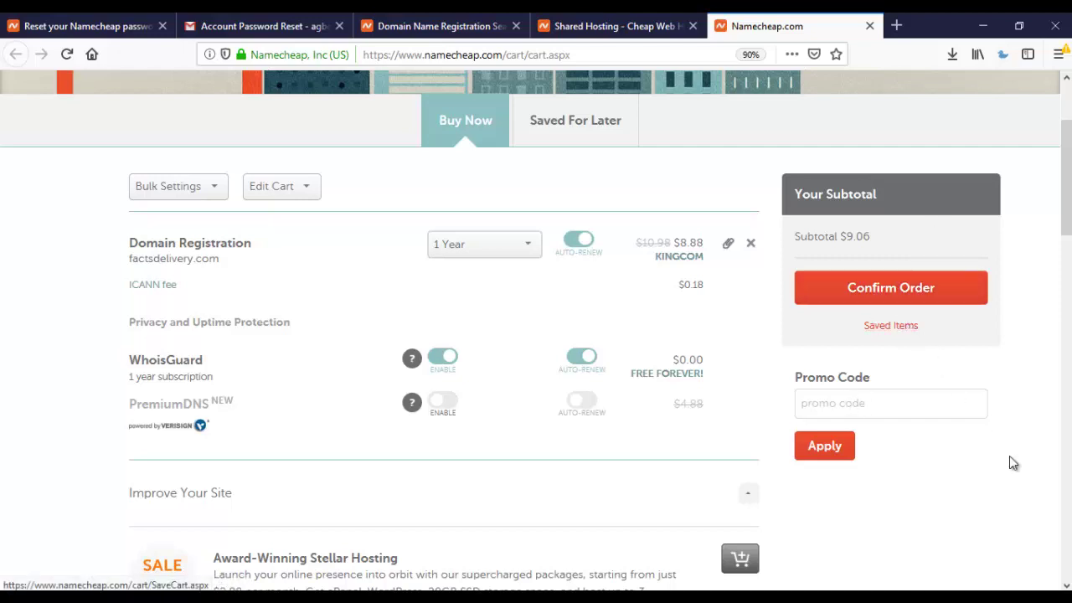
pyautogui.scroll(-7, 1067, 586)
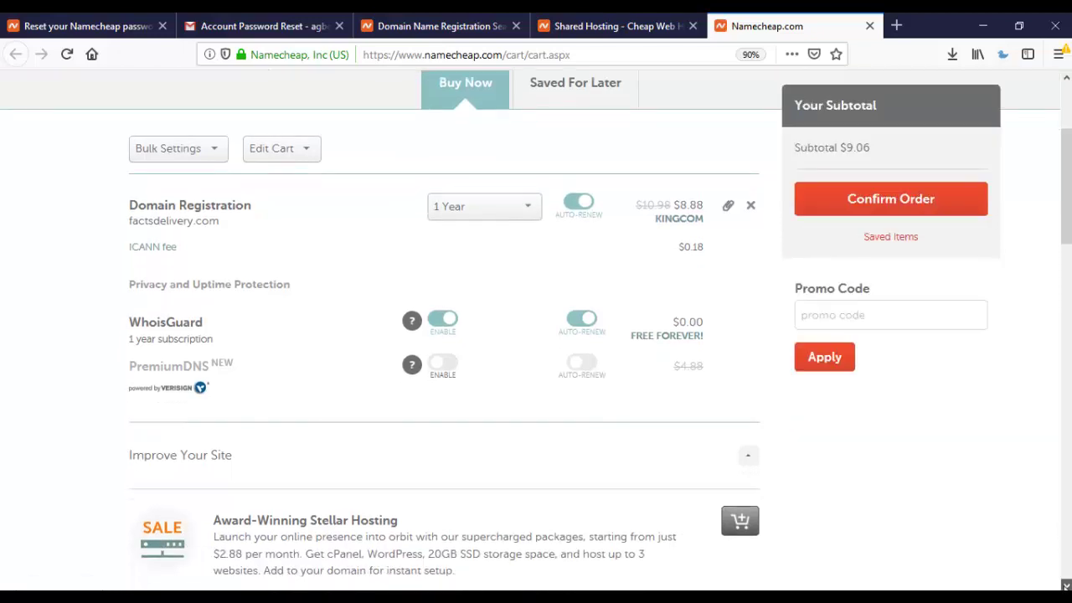
pyautogui.scroll(-2, 1066, 586)
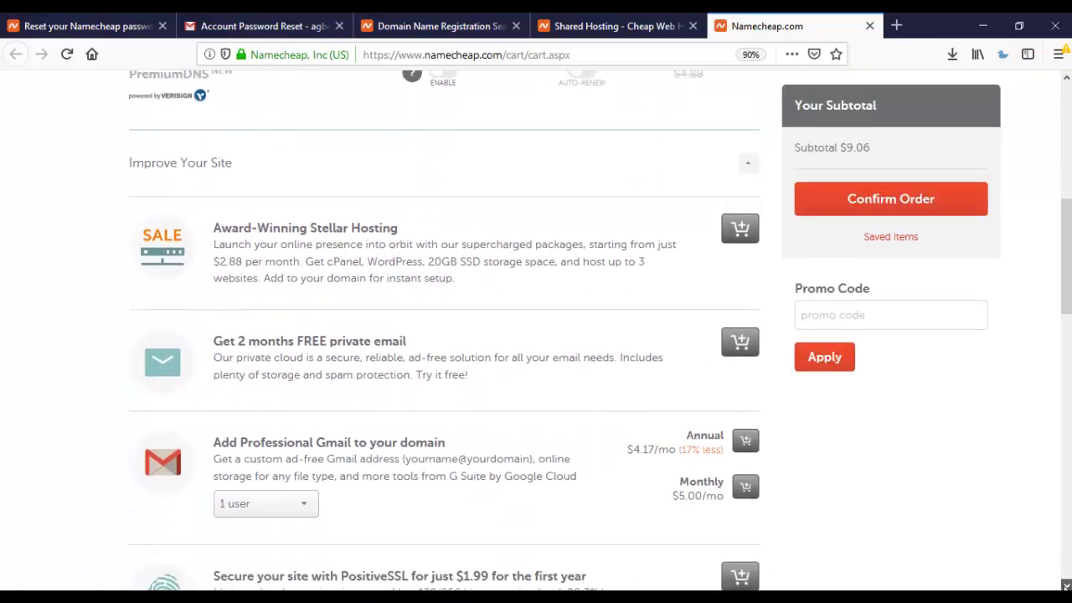
pyautogui.scroll(-5, 1066, 585)
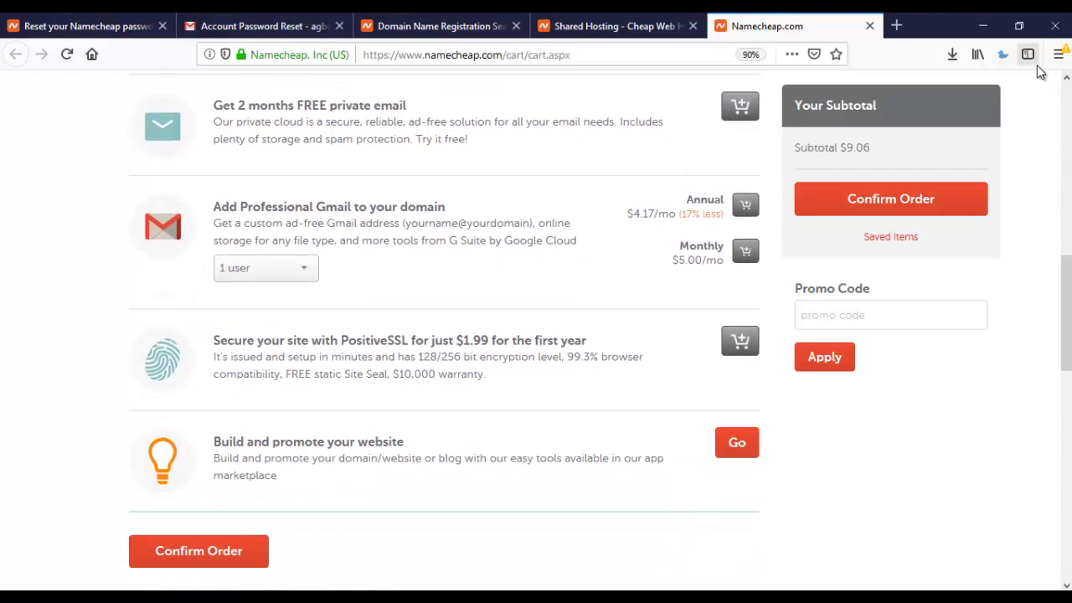
pyautogui.moveTo(1066, 293); pyautogui.dragTo(1066, 119)
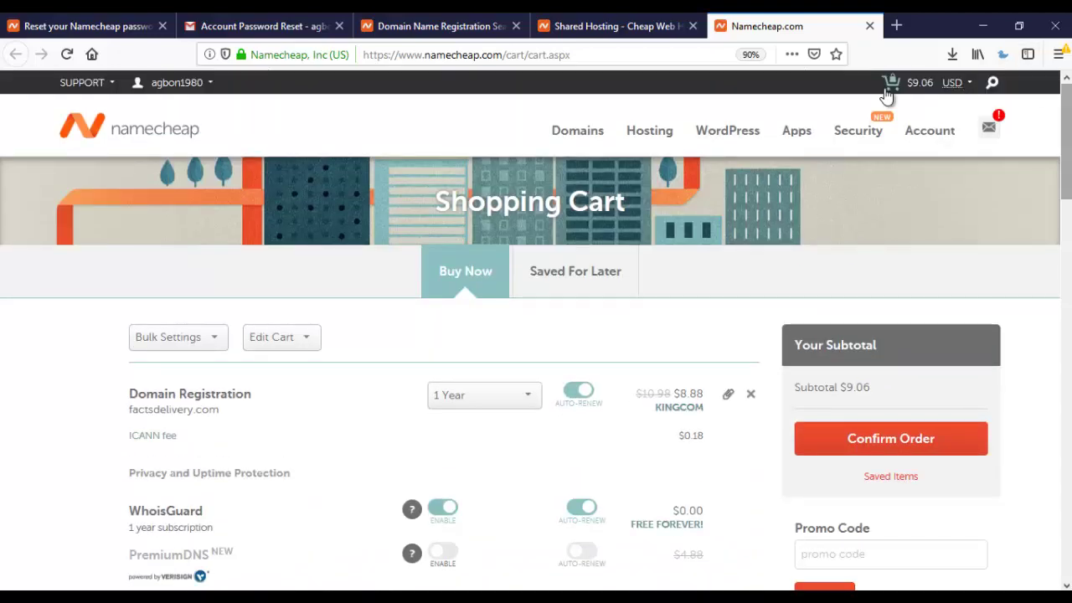
pyautogui.click(537, 400)
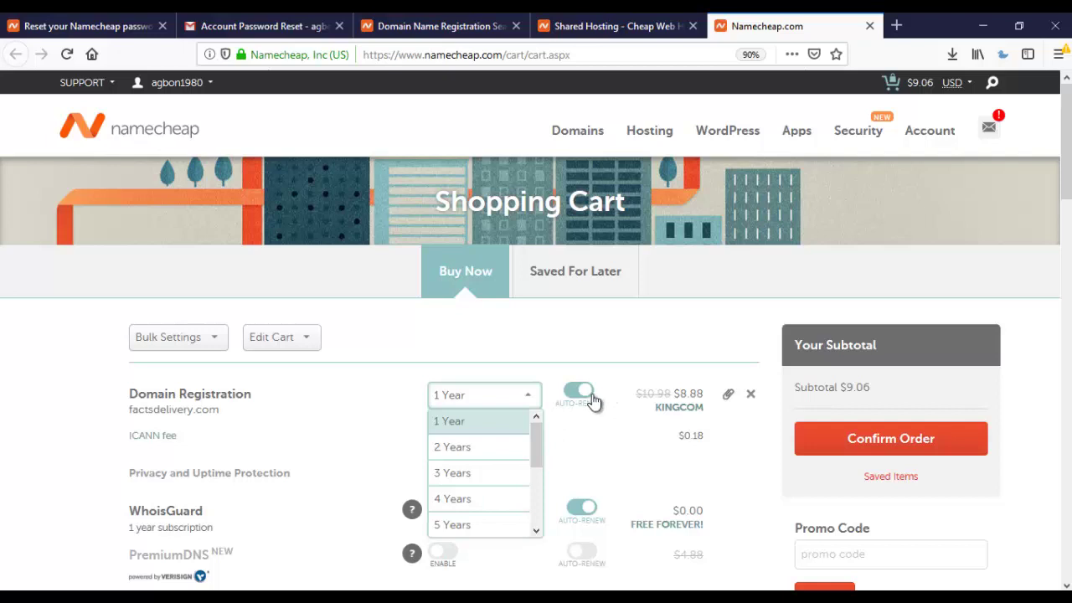
pyautogui.click(919, 233)
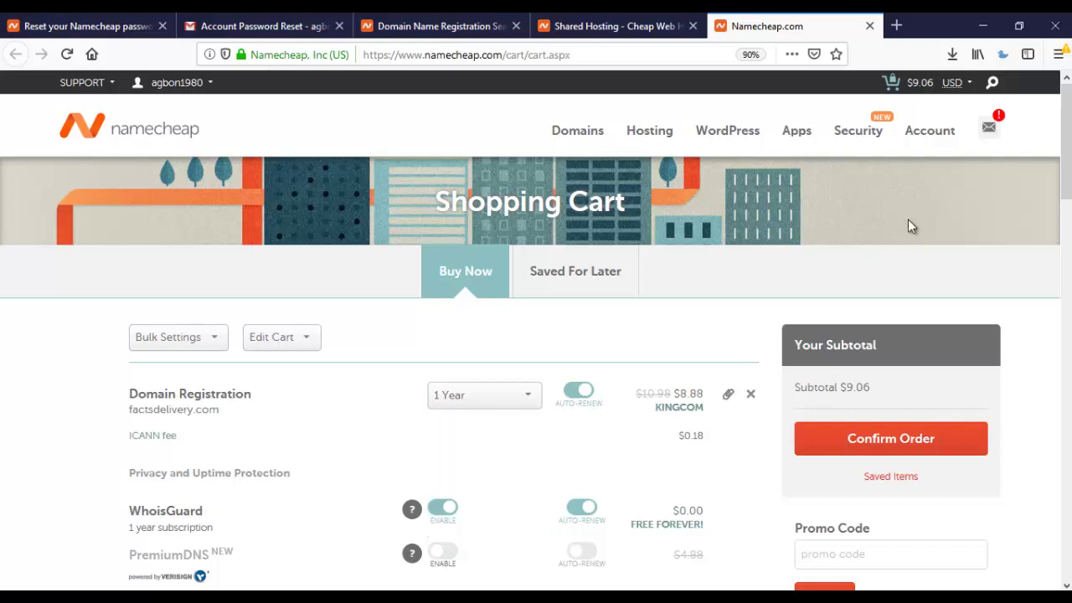
# Step: Switch to the Shared Hosting page and compare the Stellar, Stellar Plus and Stellar Business plans
pyautogui.click(575, 22)
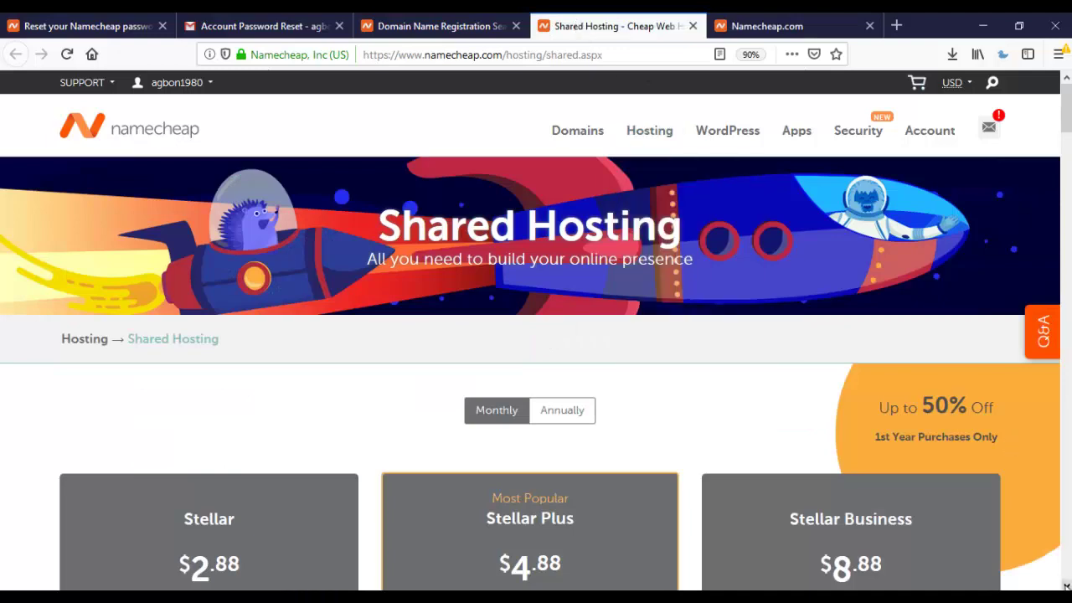
pyautogui.scroll(-5, 536, 335)
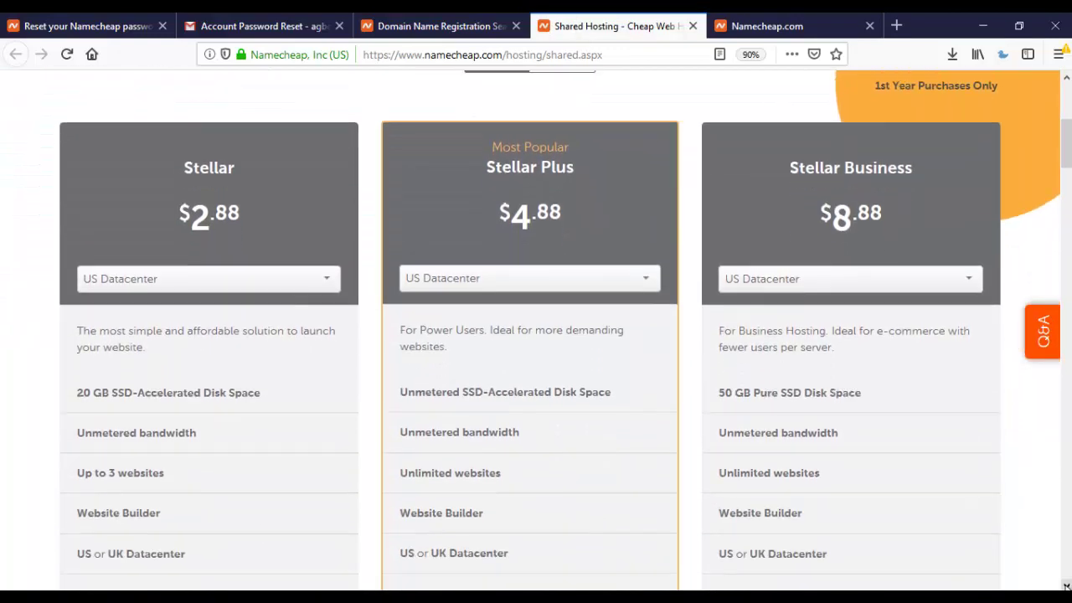
pyautogui.scroll(-1, 742, 210)
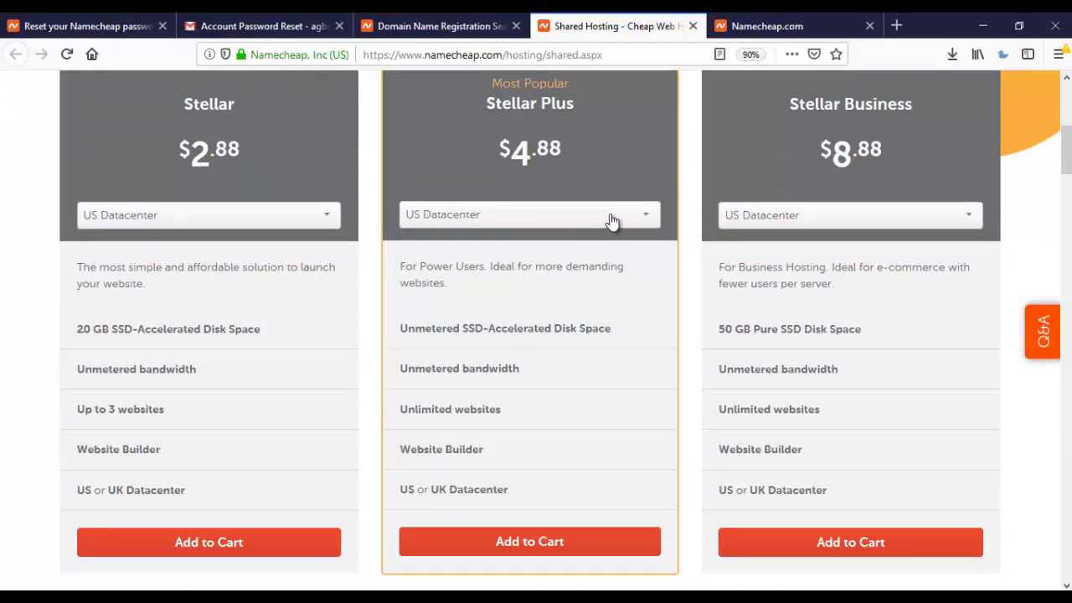
pyautogui.click(1066, 79)
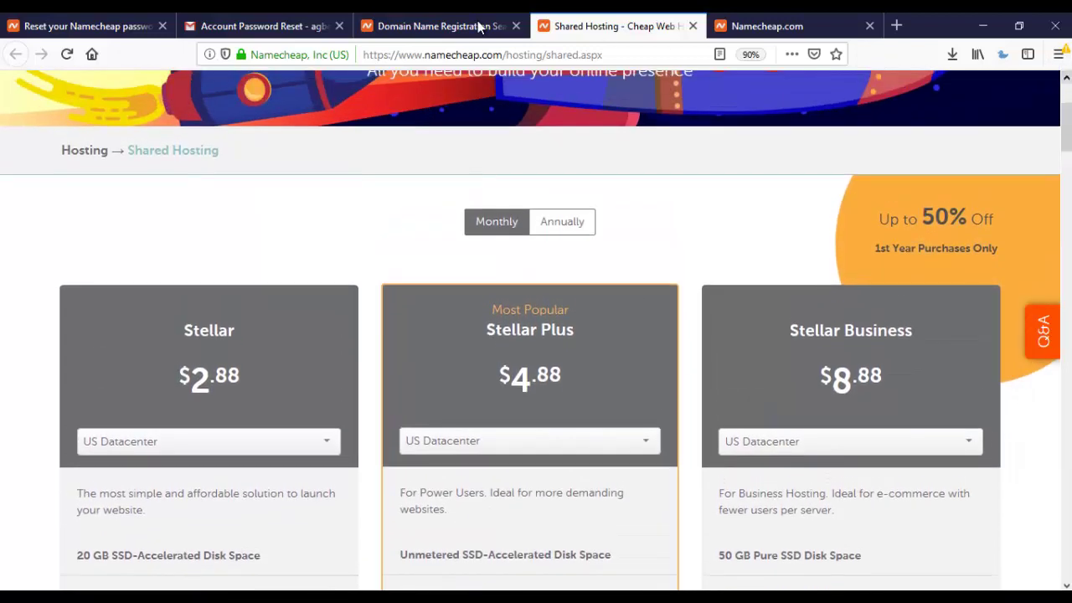
# Step: Dismiss the Stellar hosting tooltip, open the cart from the factsdelivery.com search results and close the duplicate cart tab
pyautogui.click(434, 30)
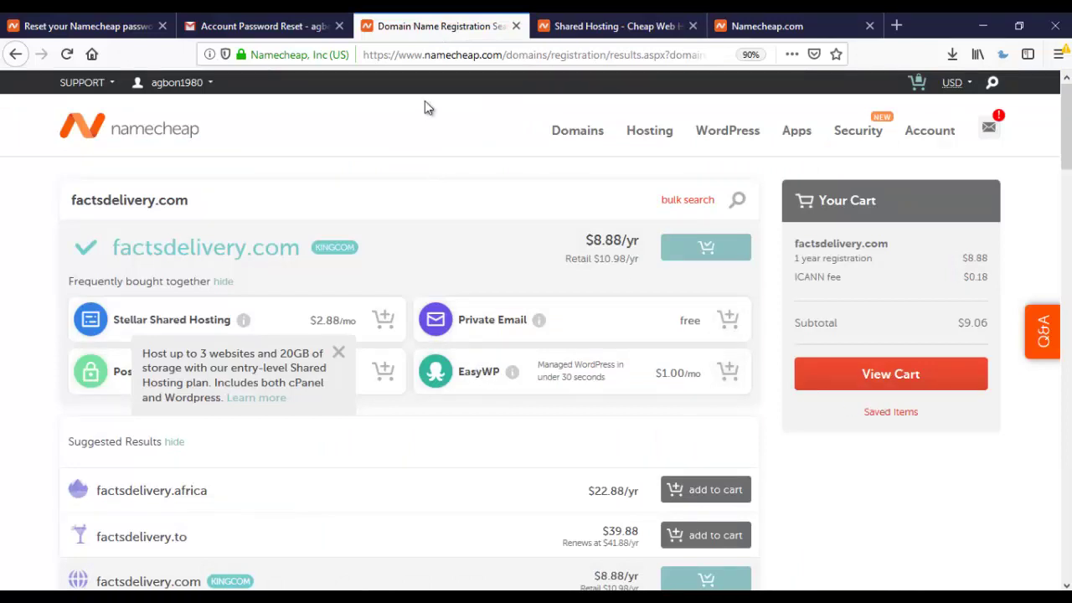
pyautogui.click(339, 355)
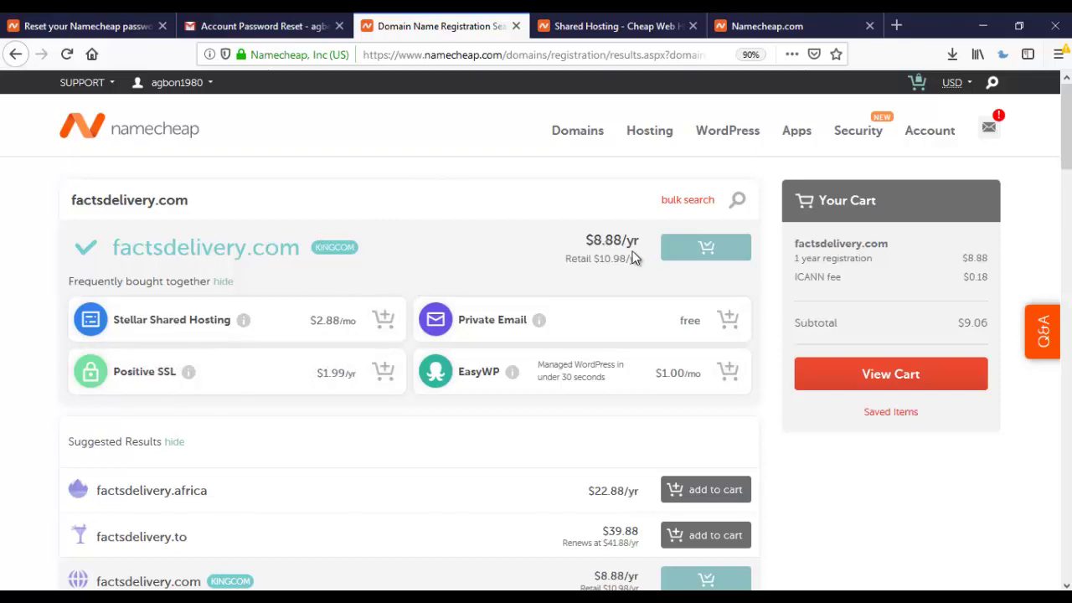
pyautogui.click(866, 383)
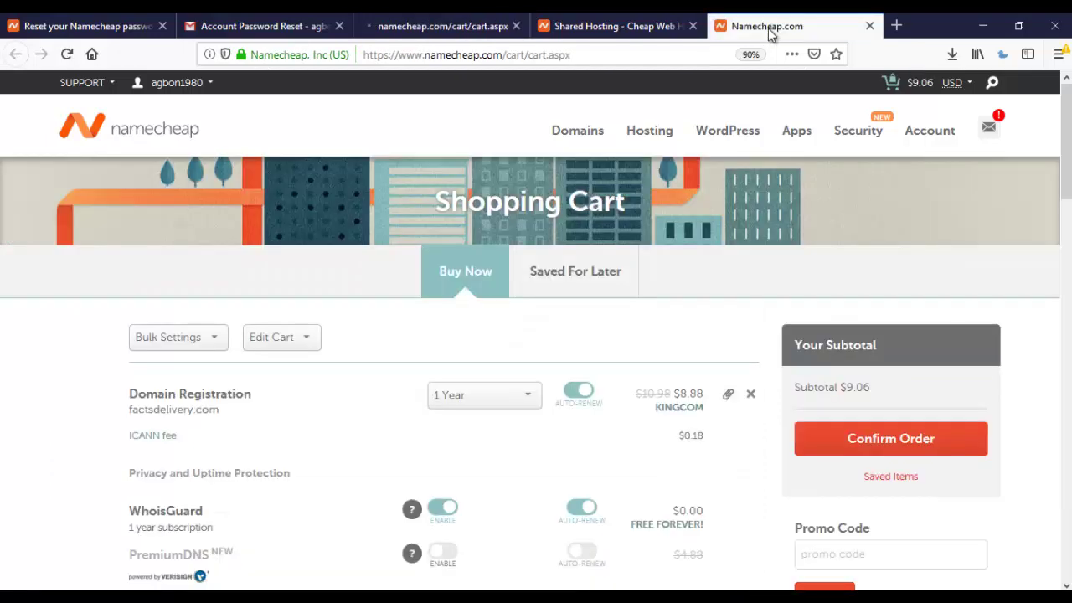
pyautogui.click(871, 29)
pyautogui.click(392, 23)
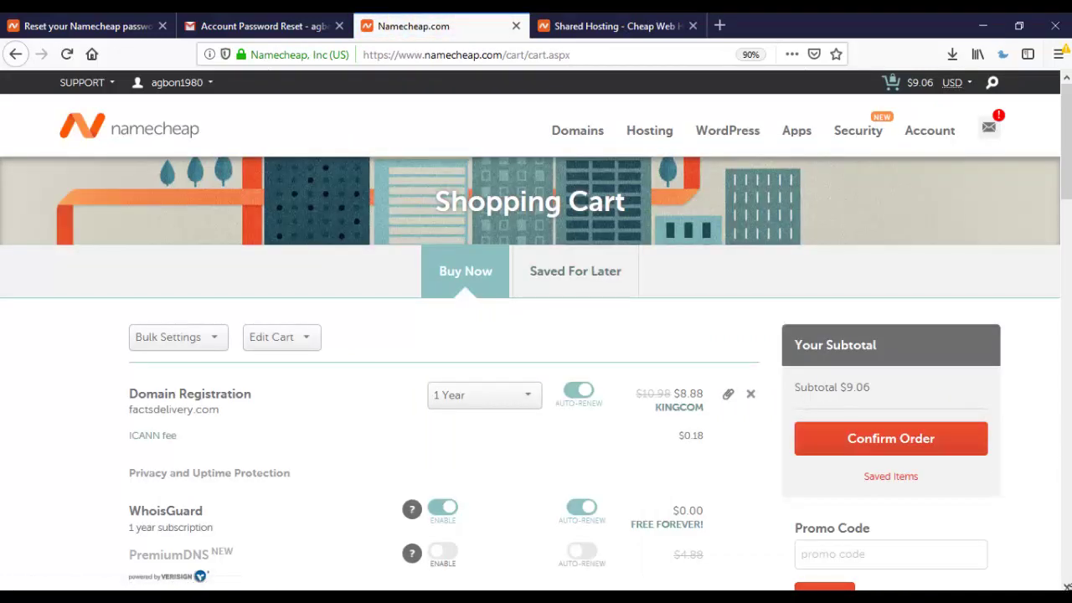
# Step: Look through the shopping cart page down to the accepted payment options
pyautogui.scroll(-5, 942, 328)
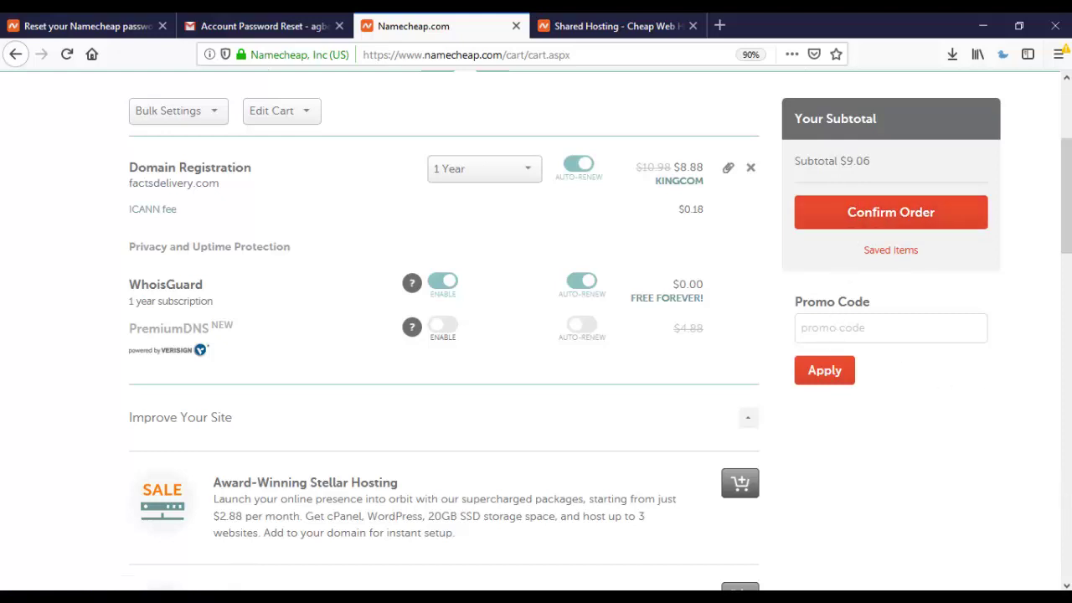
pyautogui.scroll(-10, 728, 268)
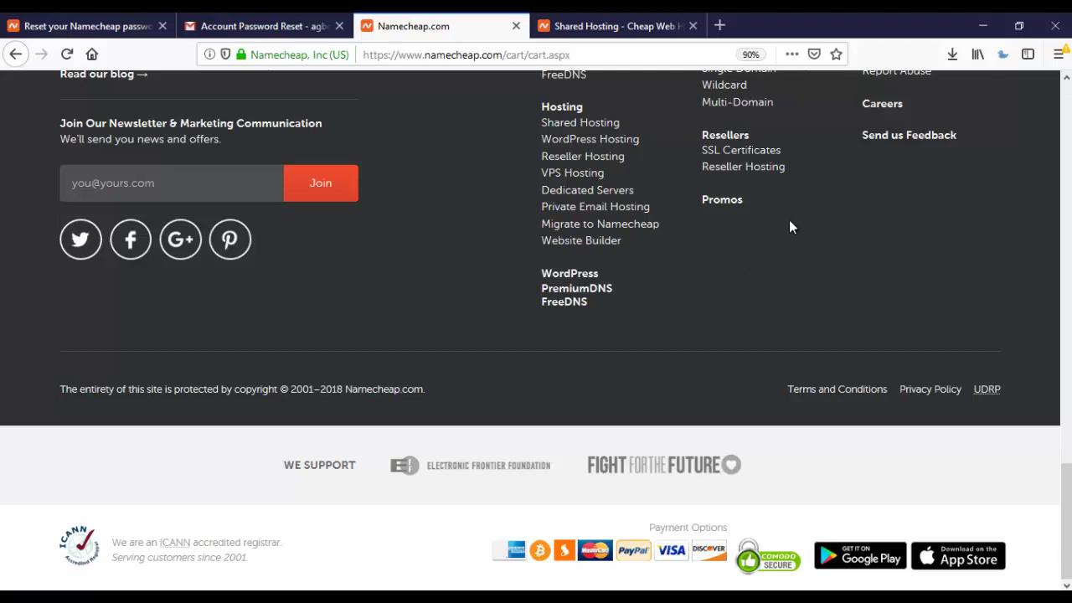
# Step: Open the Promos page in a new tab and look through the current Namecheap deals
pyautogui.rightClick(715, 204)
pyautogui.click(740, 211)
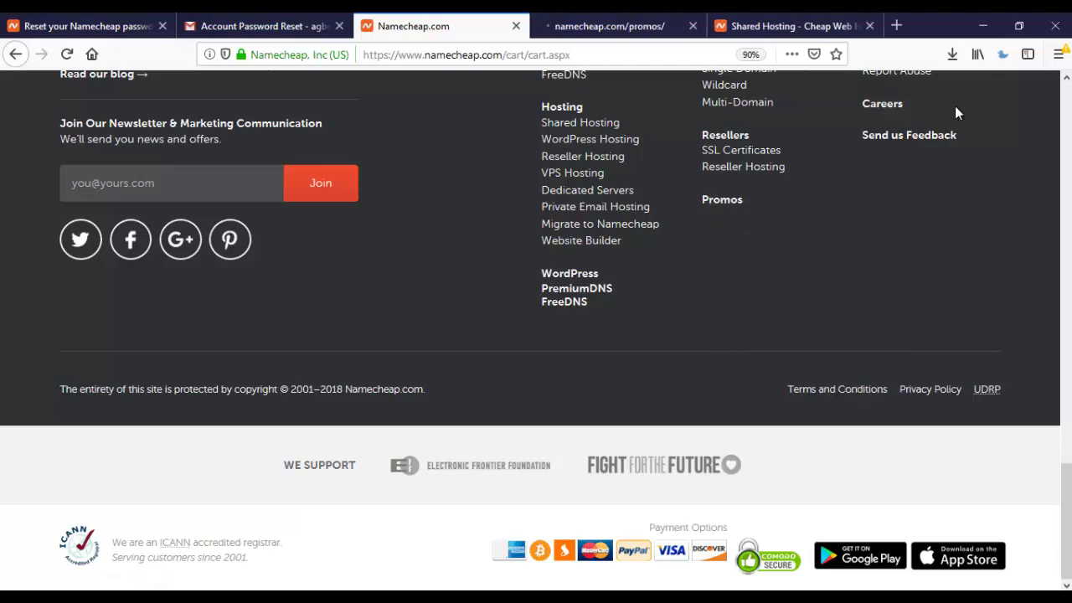
pyautogui.scroll(5, 1068, 80)
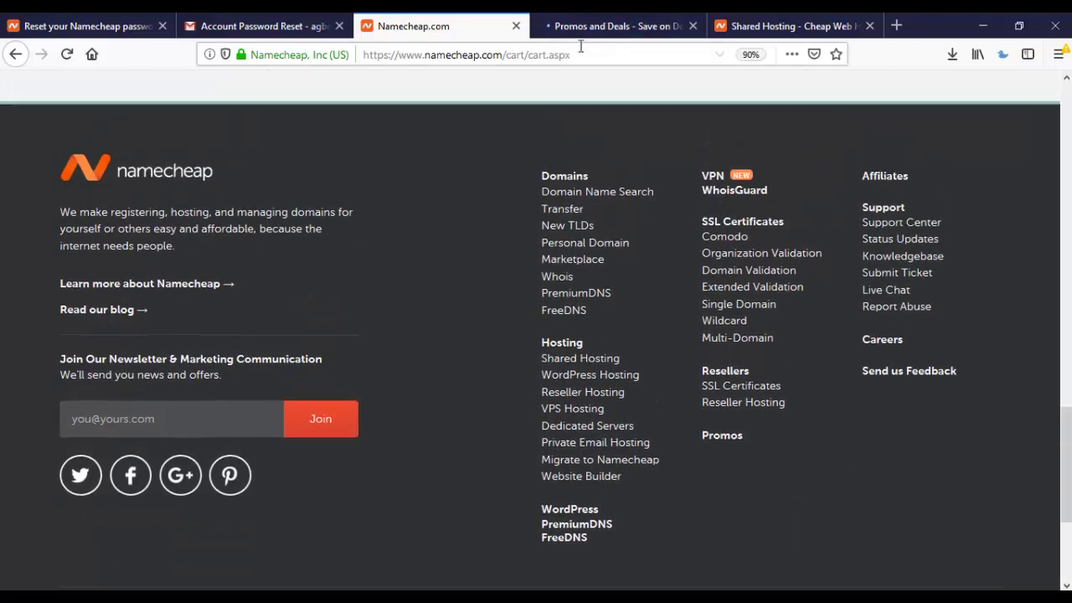
pyautogui.click(569, 26)
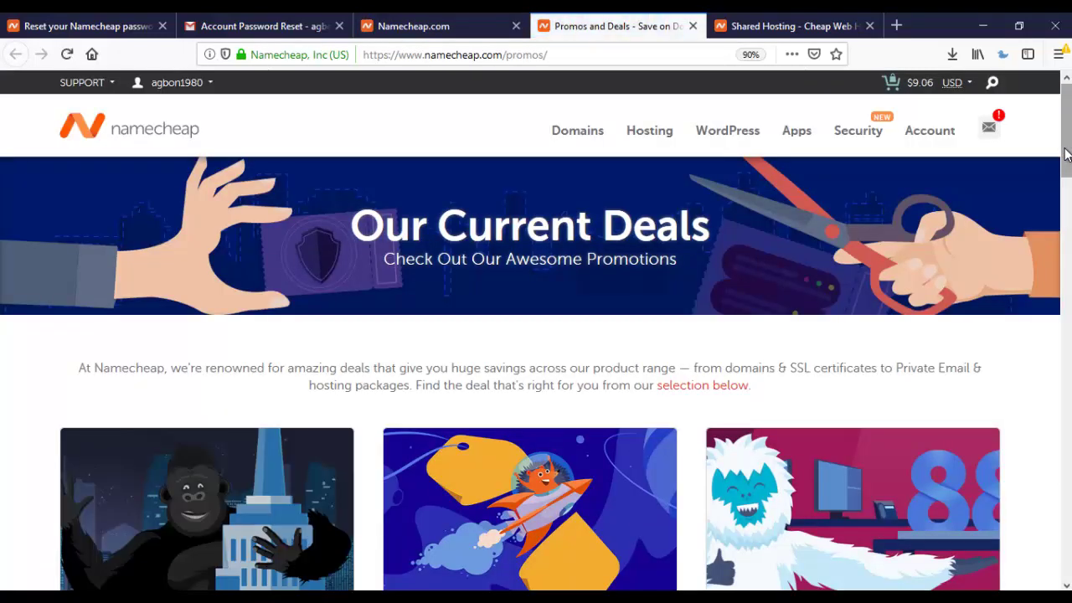
pyautogui.moveTo(1066, 164); pyautogui.dragTo(1070, 217)
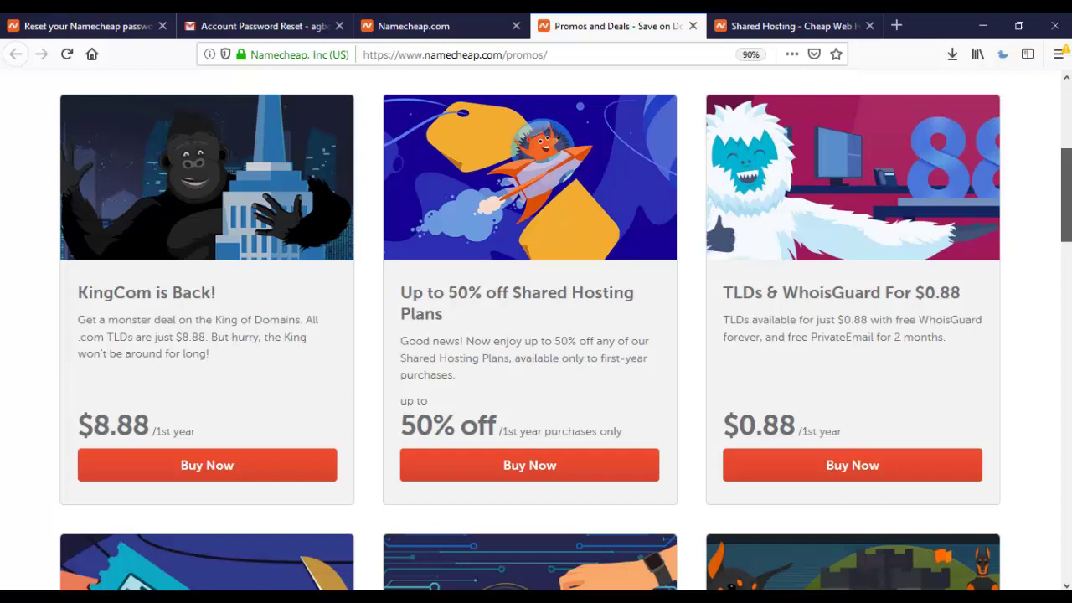
pyautogui.moveTo(1070, 218); pyautogui.dragTo(1070, 134)
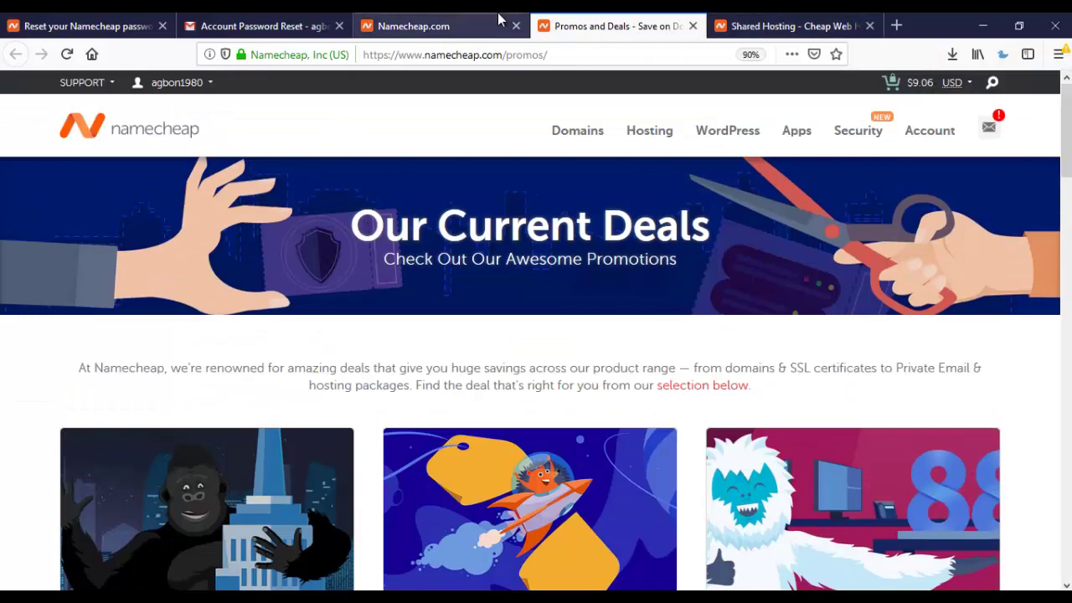
# Step: Return to the shopping cart and confirm the order for the factsdelivery.com registration
pyautogui.click(465, 26)
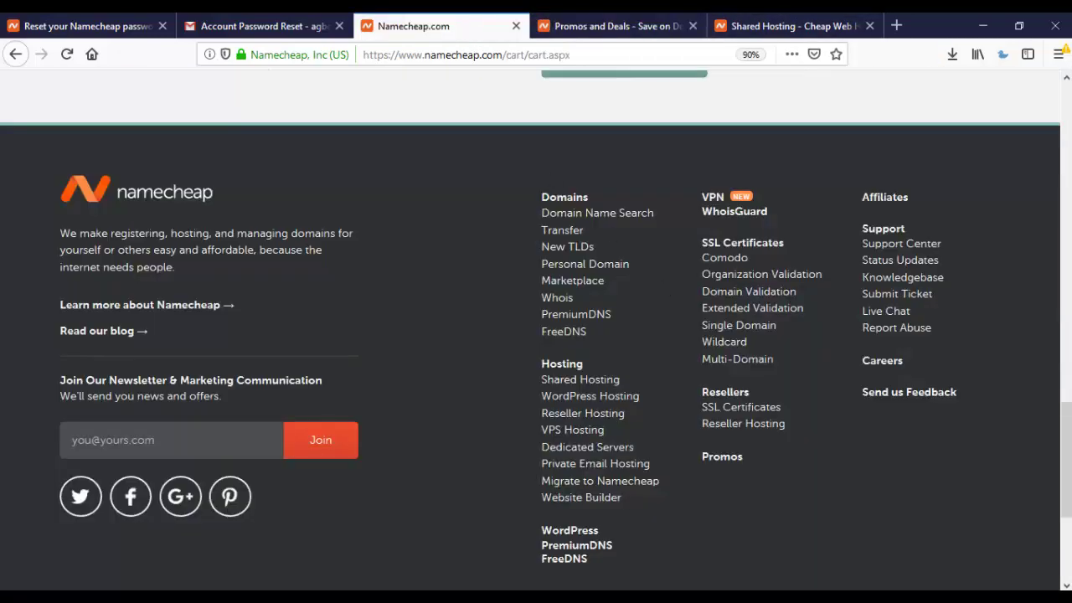
pyautogui.moveTo(1066, 469); pyautogui.dragTo(1067, 191)
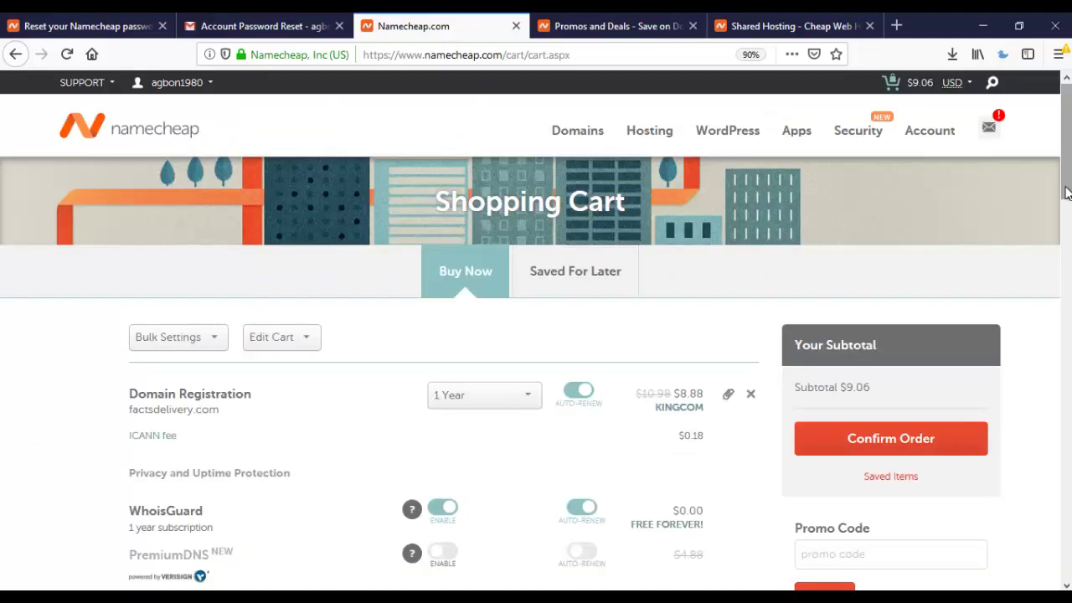
pyautogui.click(917, 448)
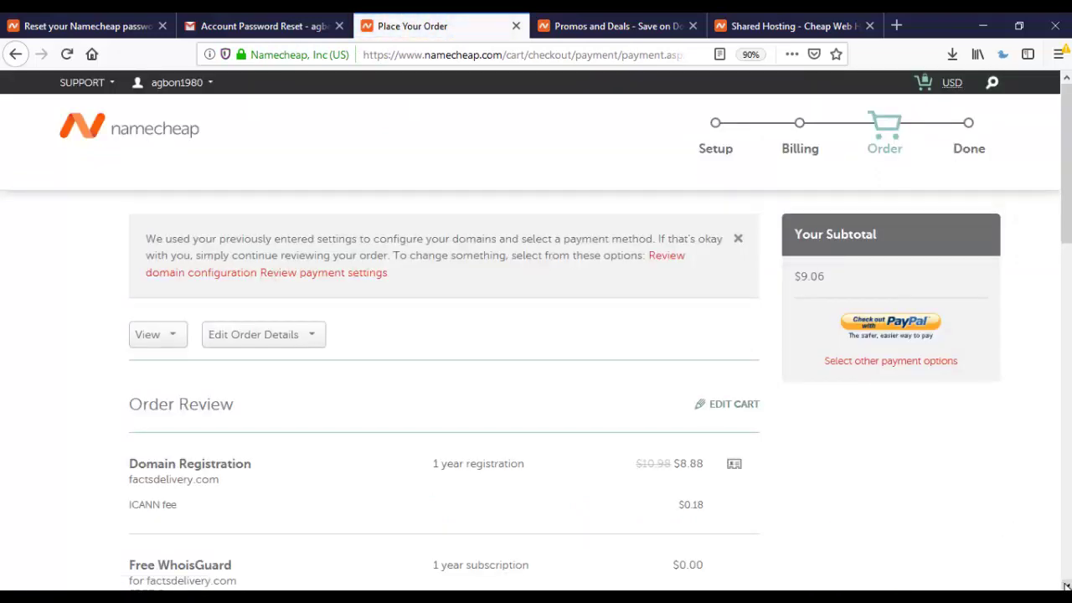
# Step: Review the order and payment details, and pay for the domain through PayPal with the saved MasterCard
pyautogui.scroll(-3, 536, 331)
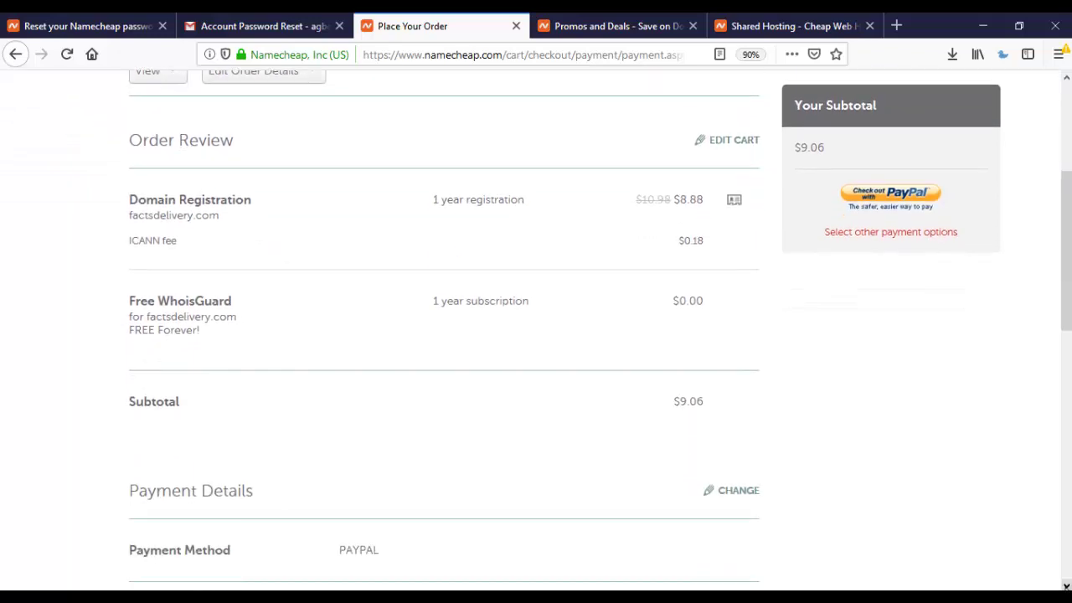
pyautogui.scroll(-4, 444, 335)
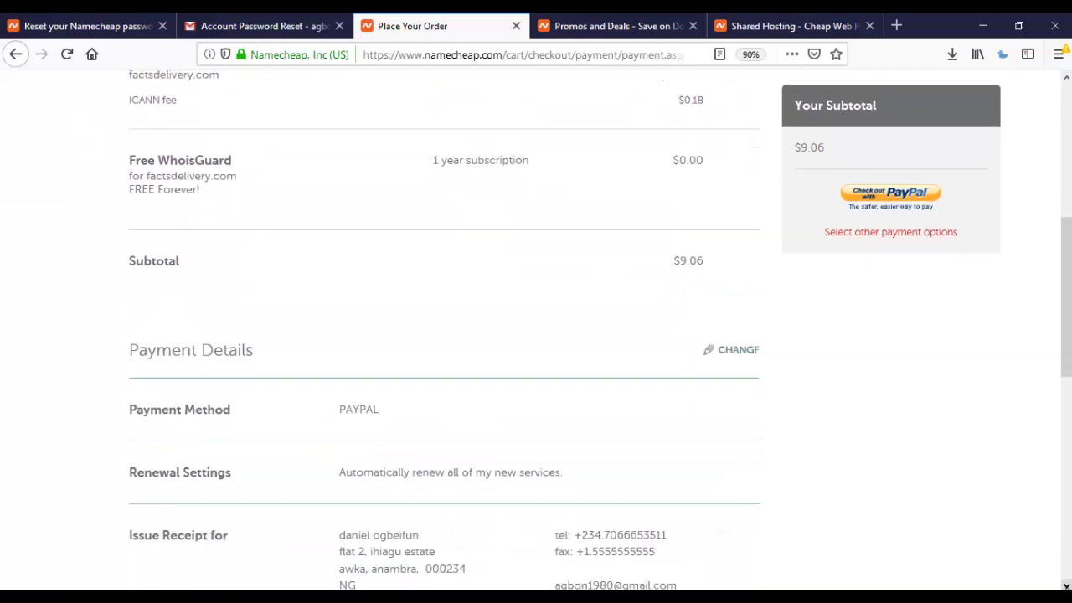
pyautogui.click(1067, 585)
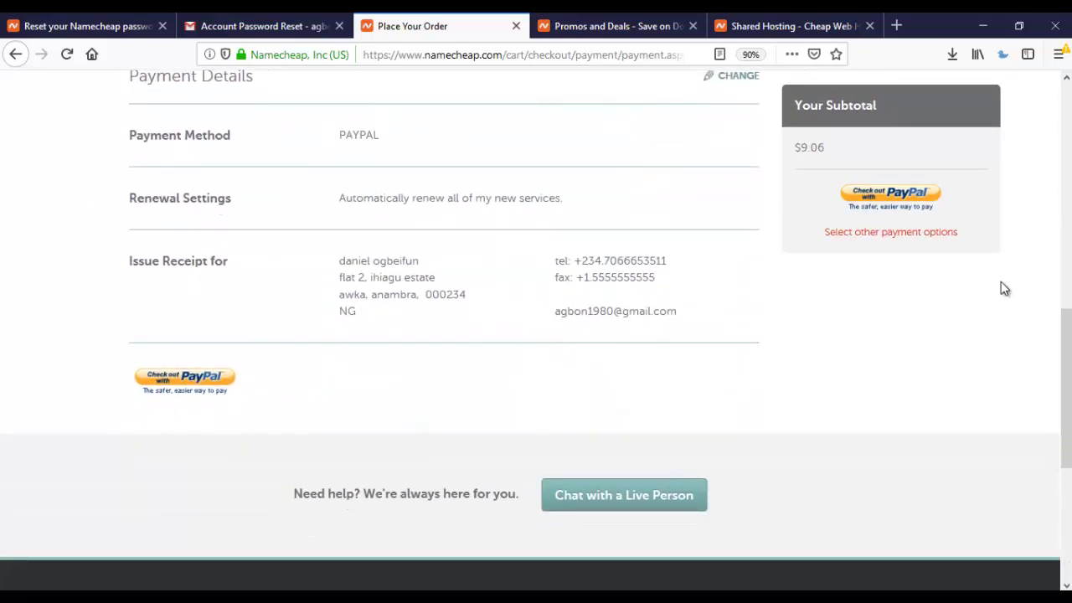
pyautogui.click(886, 196)
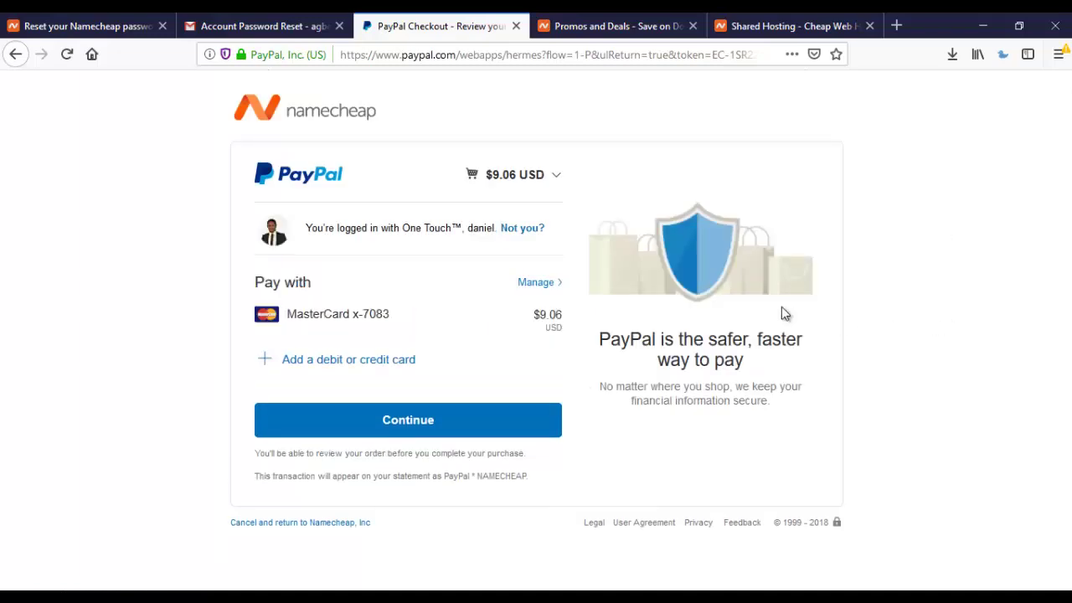
pyautogui.click(394, 425)
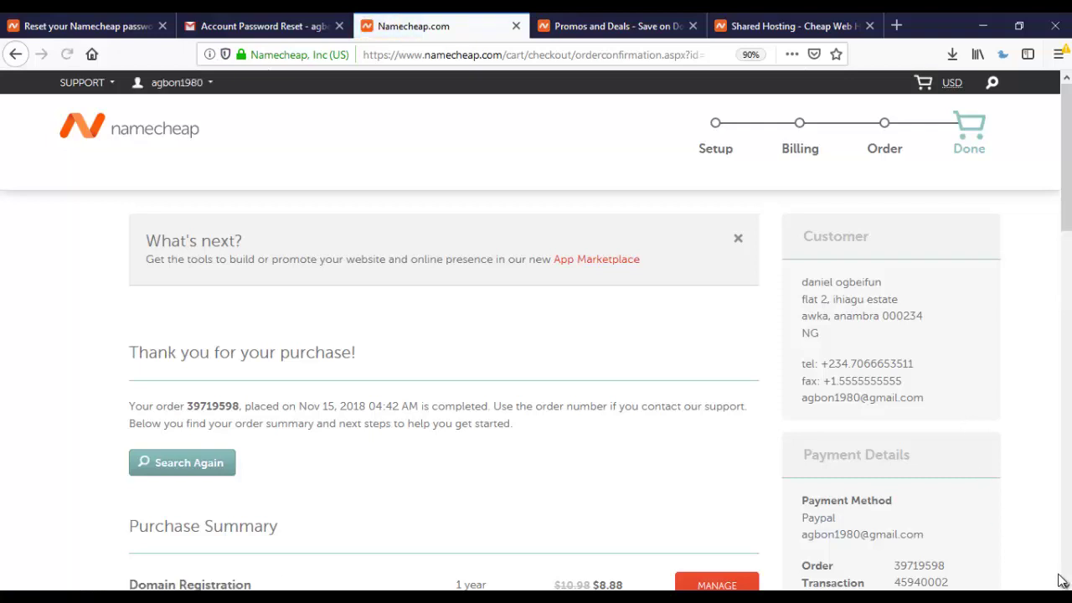
# Step: Look through the order confirmation page, including the purchase summary, payment details and suggested next steps
pyautogui.scroll(-5, 1066, 586)
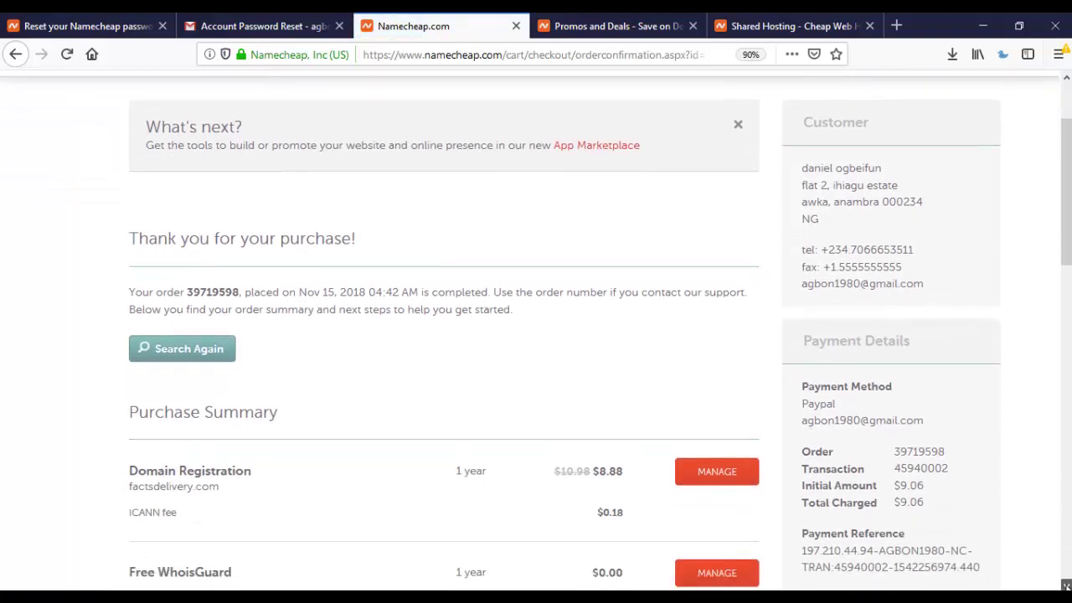
pyautogui.scroll(-8, 1066, 585)
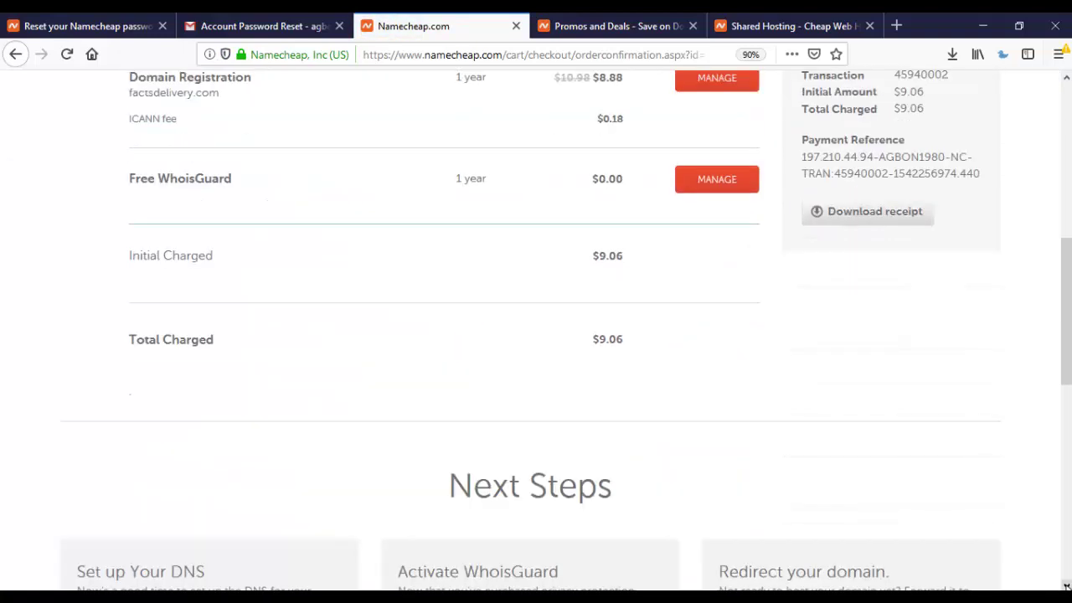
pyautogui.scroll(-6, 1066, 585)
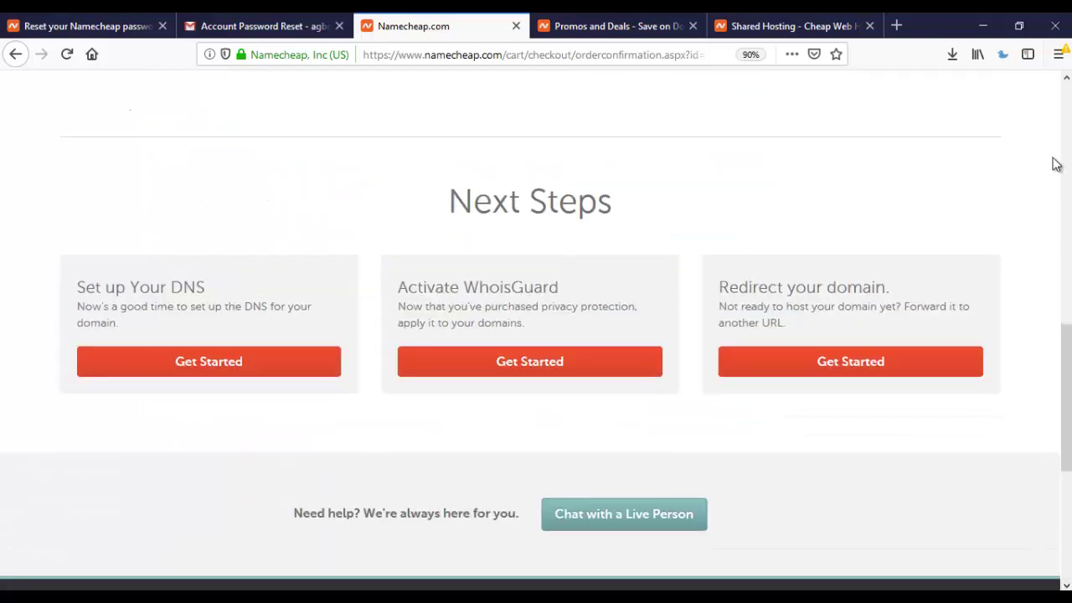
pyautogui.scroll(7, 1066, 77)
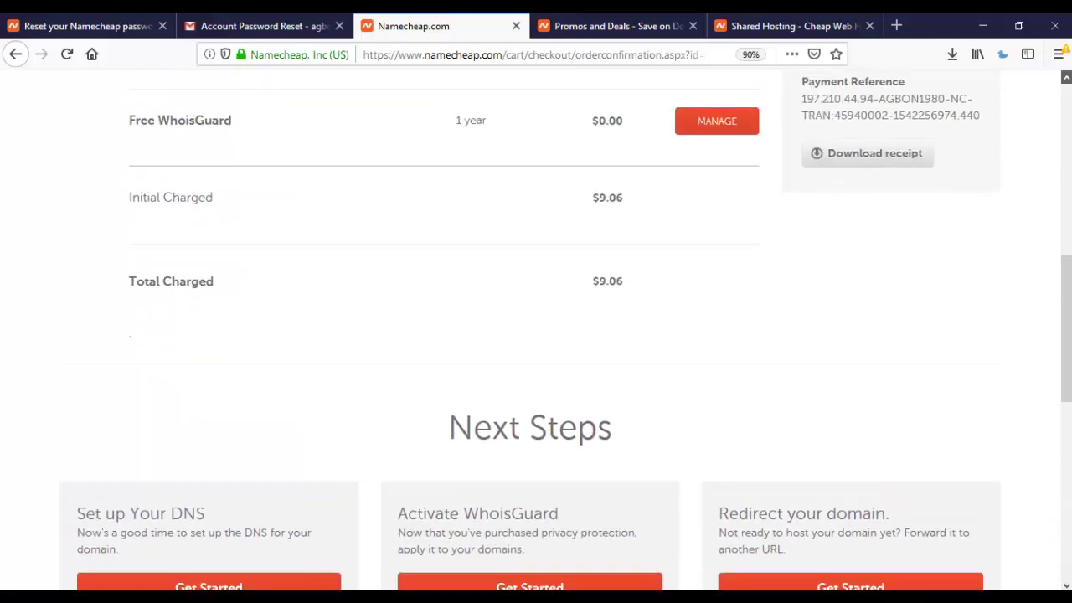
pyautogui.scroll(5, 1066, 77)
pyautogui.scroll(2, 548, 72)
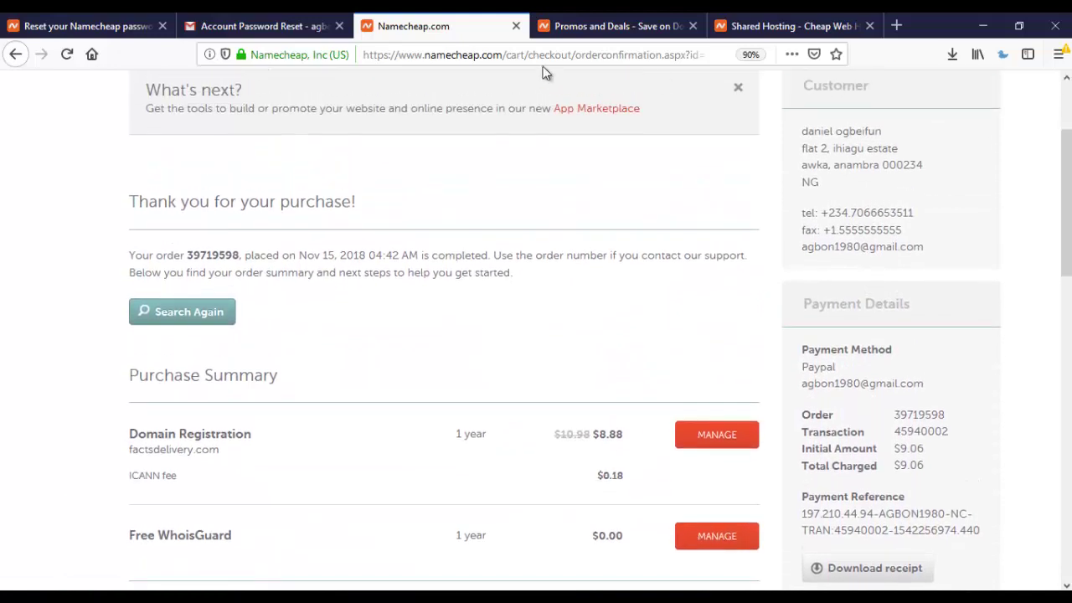
# Step: Switch to the Gmail inbox and open the Namecheap order summary e-mail
pyautogui.click(234, 25)
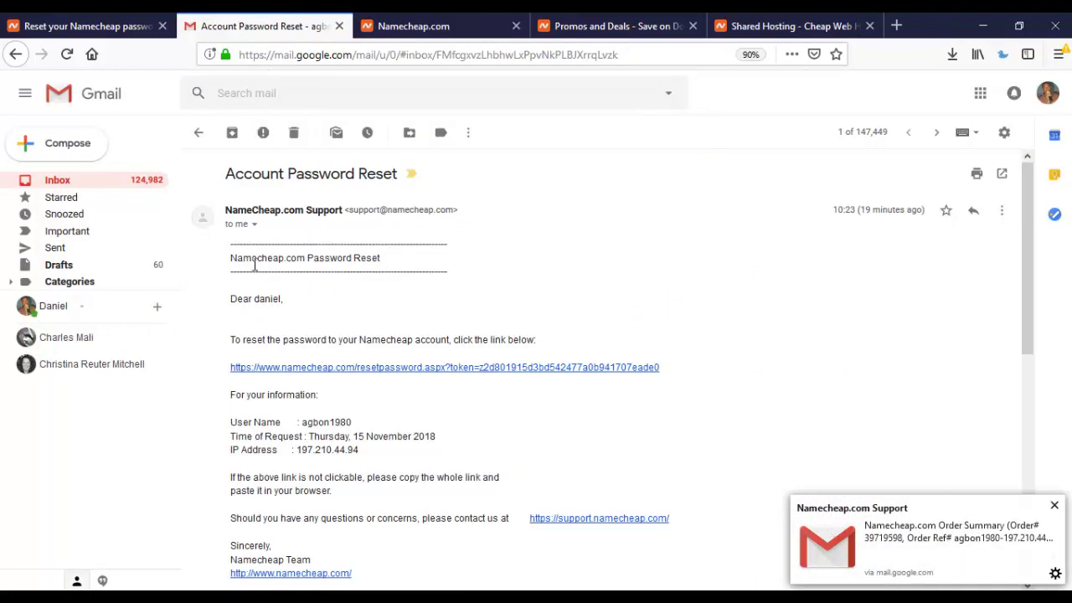
pyautogui.click(61, 188)
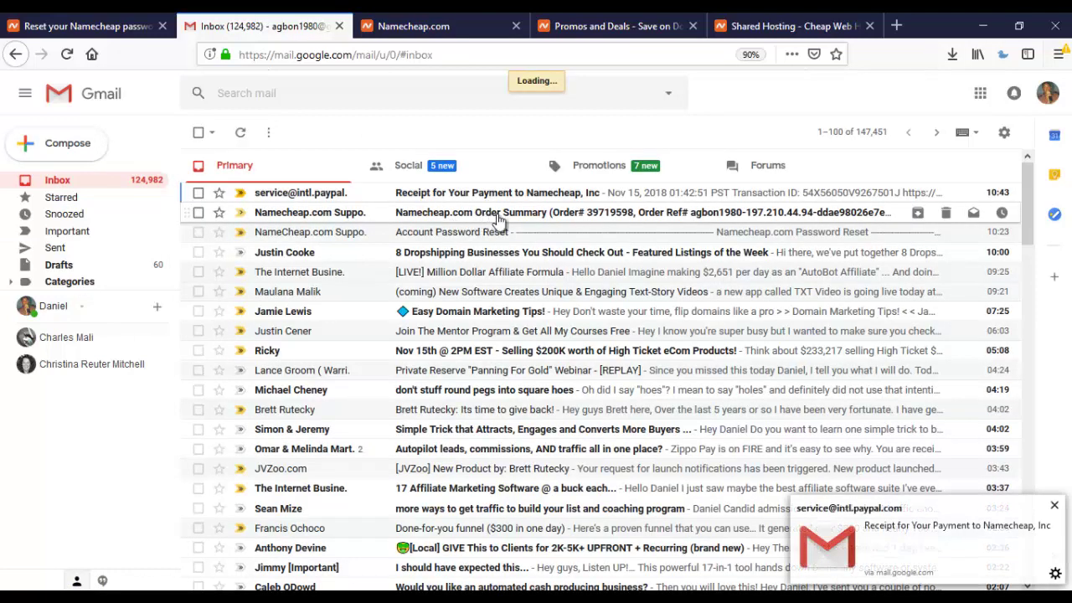
pyautogui.click(497, 219)
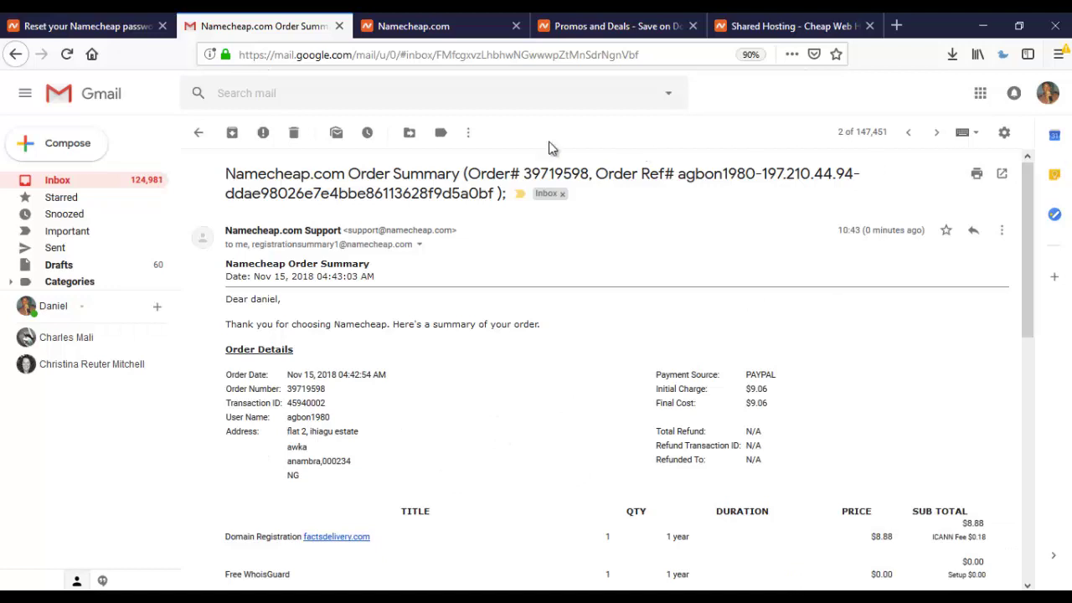
# Step: Return to the Shared Hosting page and examine the prices and features of the three Stellar plans
pyautogui.click(756, 32)
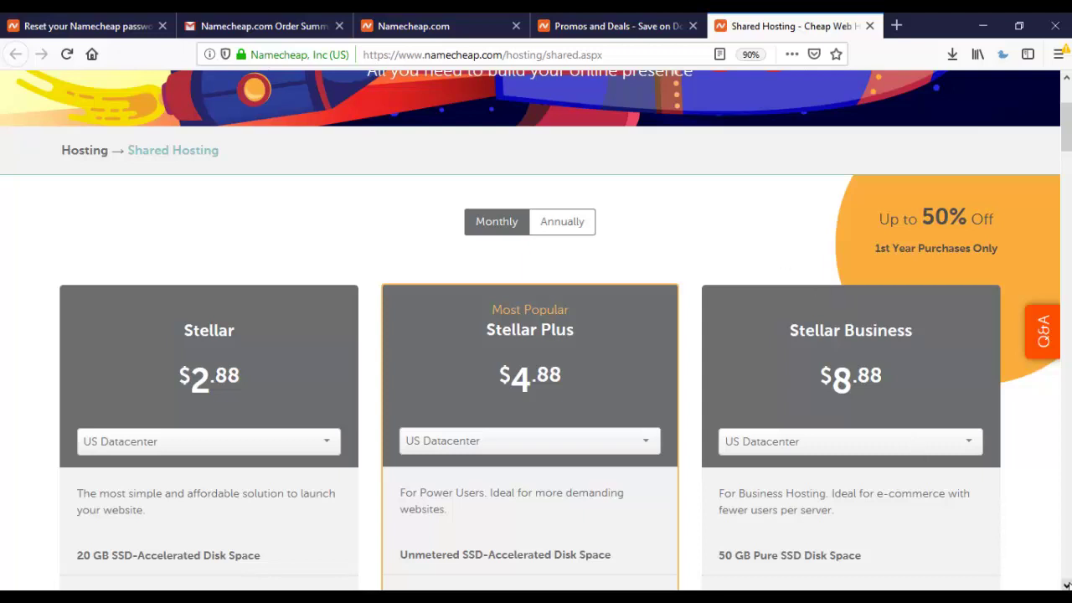
pyautogui.click(1066, 585)
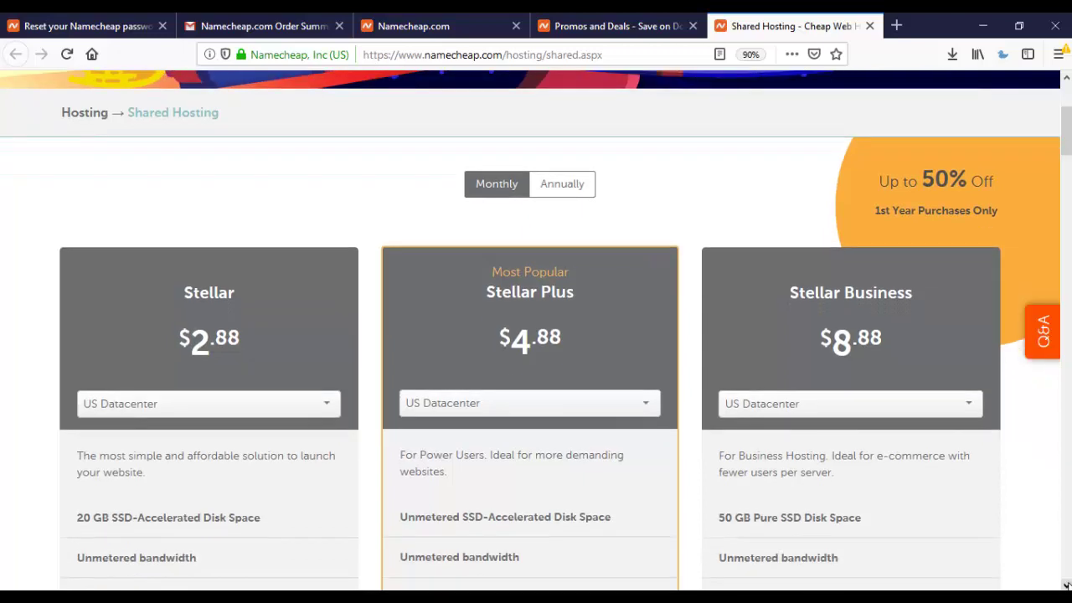
pyautogui.click(1066, 585)
pyautogui.click(1066, 584)
pyautogui.click(1066, 584)
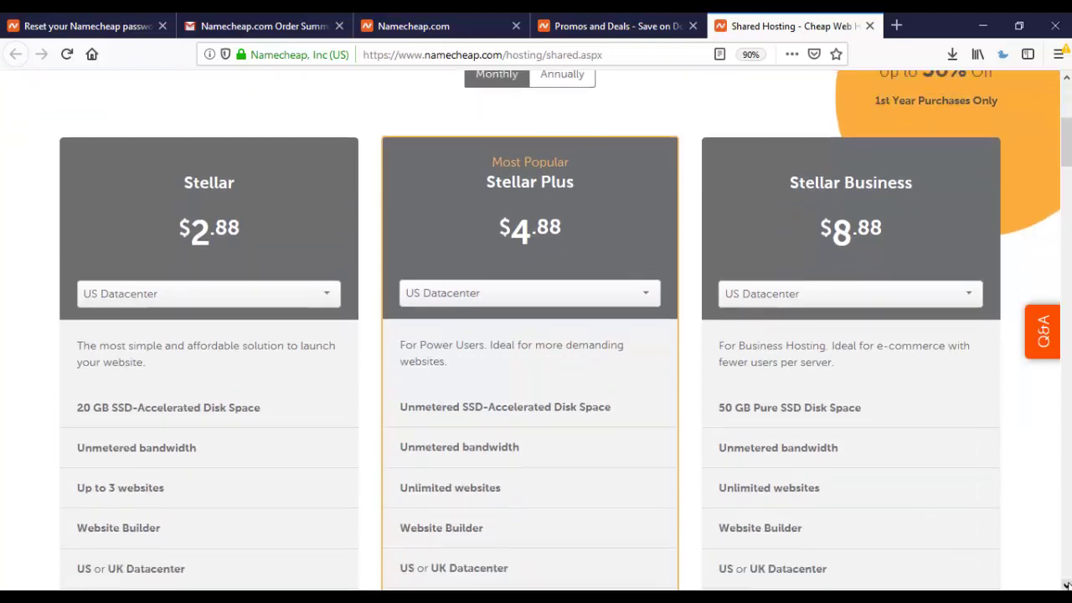
pyautogui.click(1066, 584)
pyautogui.click(1067, 585)
pyautogui.click(1066, 585)
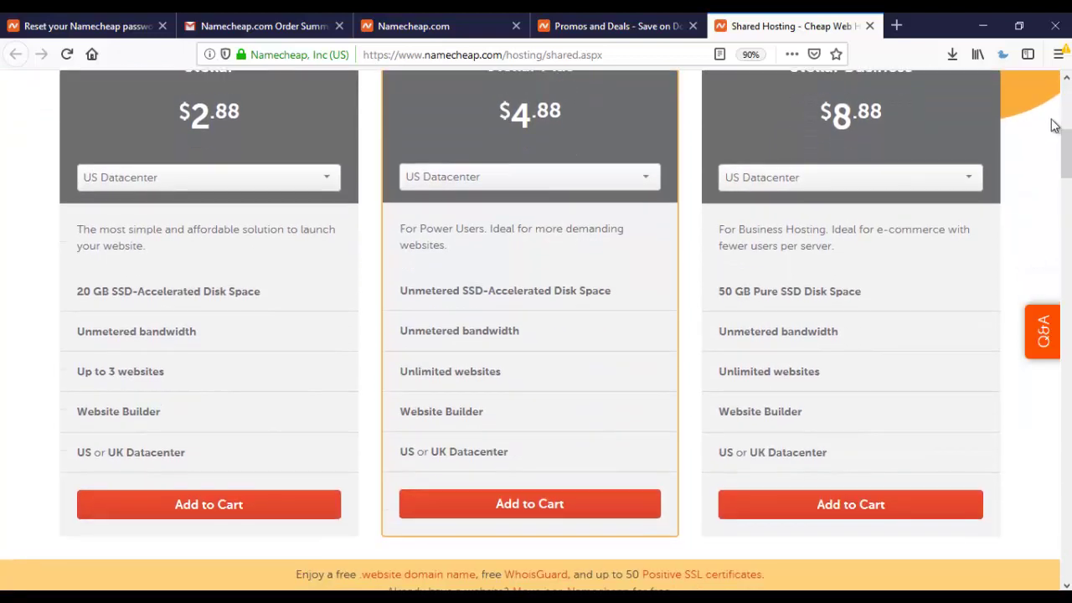
pyautogui.click(1066, 82)
pyautogui.click(1066, 81)
pyautogui.click(1066, 81)
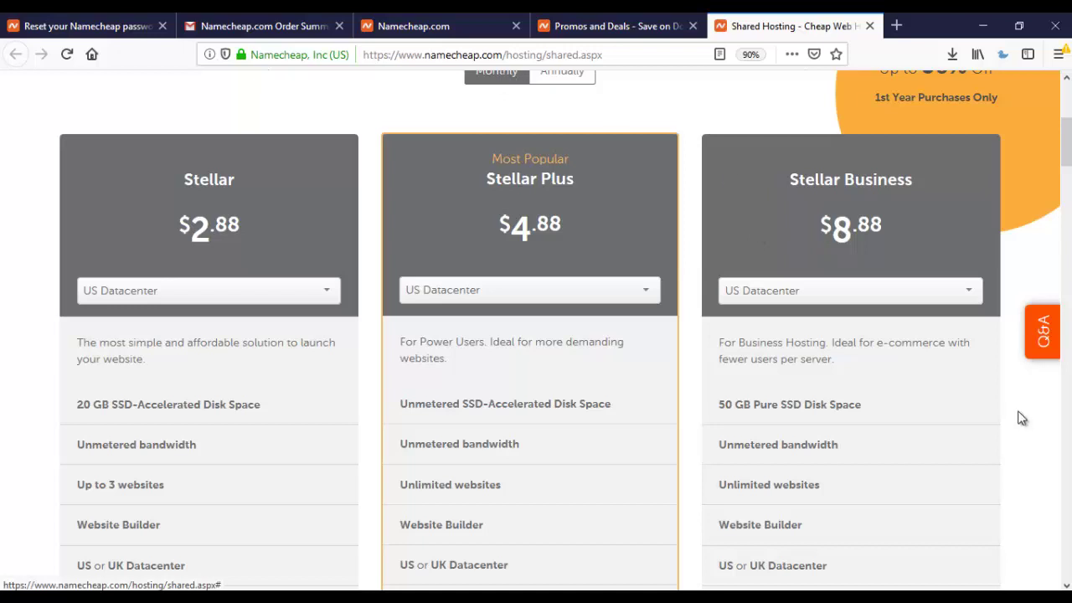
pyautogui.scroll(1, 1023, 415)
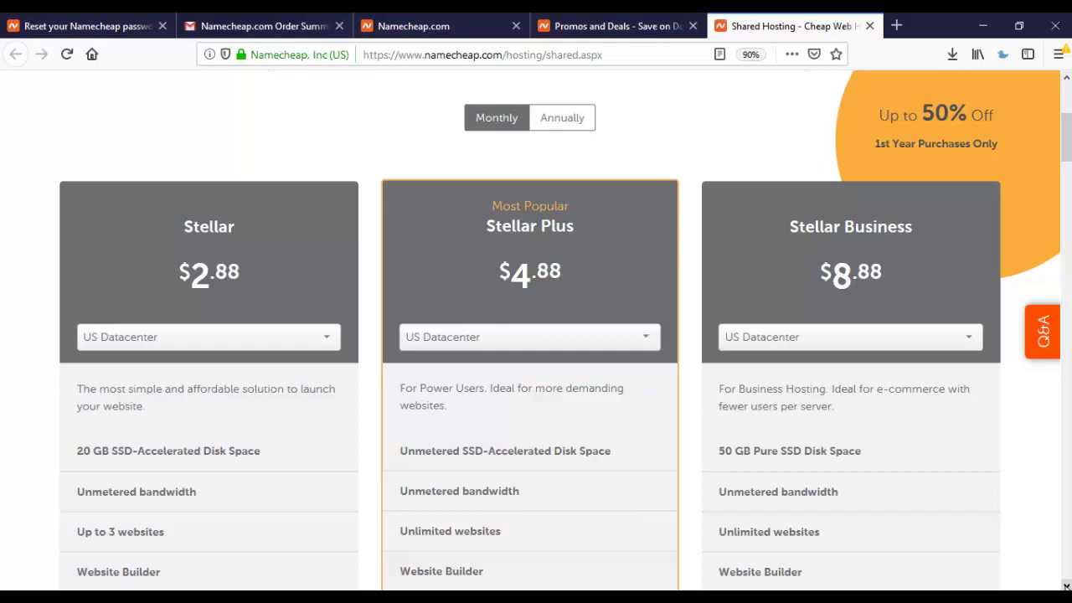
pyautogui.scroll(-2, 1069, 201)
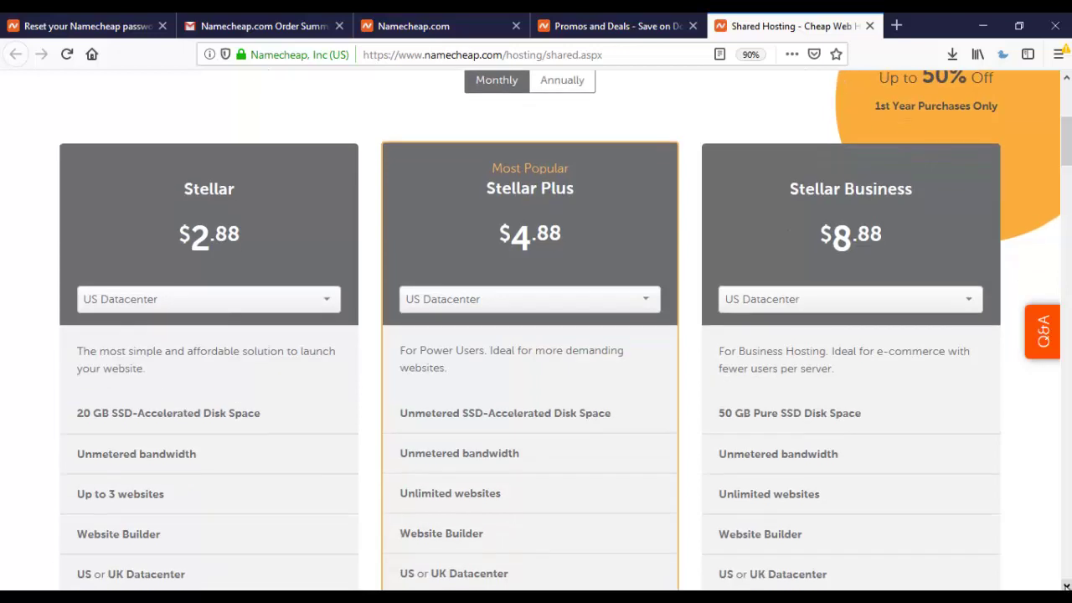
pyautogui.click(1067, 111)
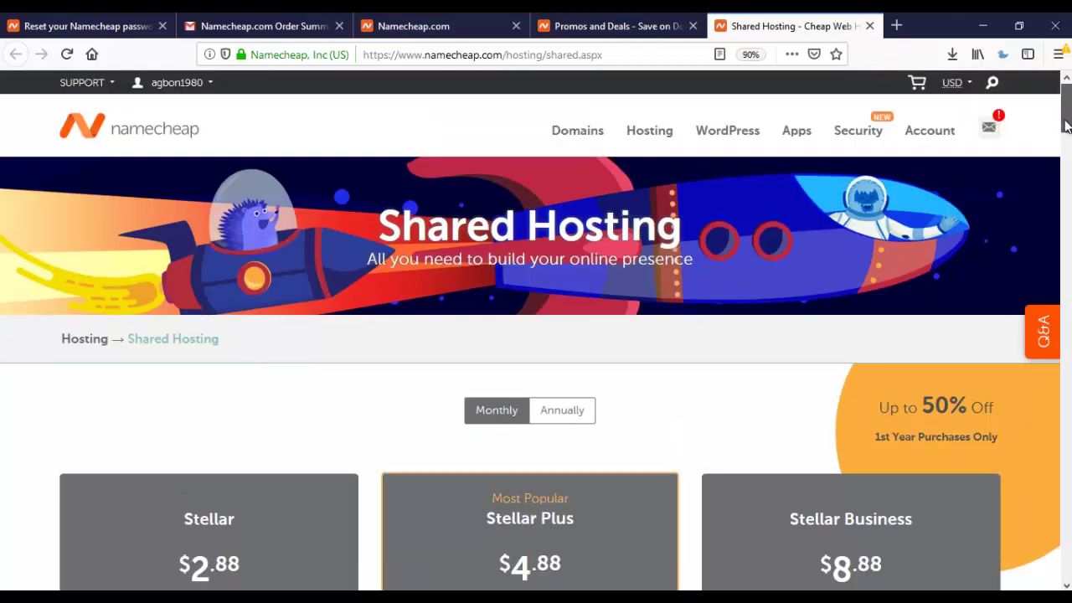
# Step: Add the monthly Stellar Plus hosting plan with the US Datacenter to the cart
pyautogui.scroll(-5, 851, 230)
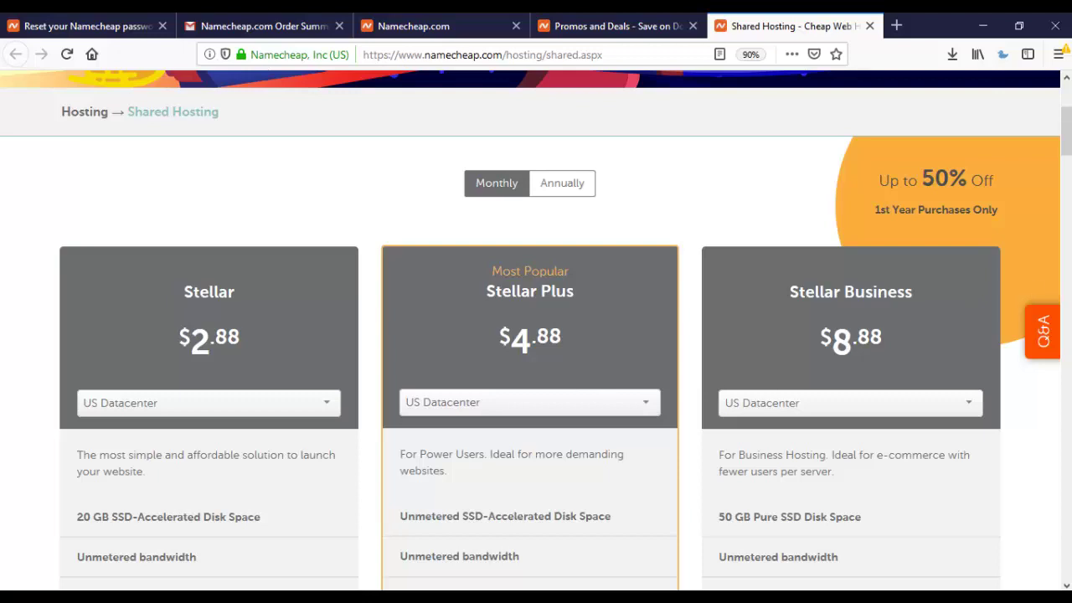
pyautogui.moveTo(1068, 140); pyautogui.dragTo(1069, 171)
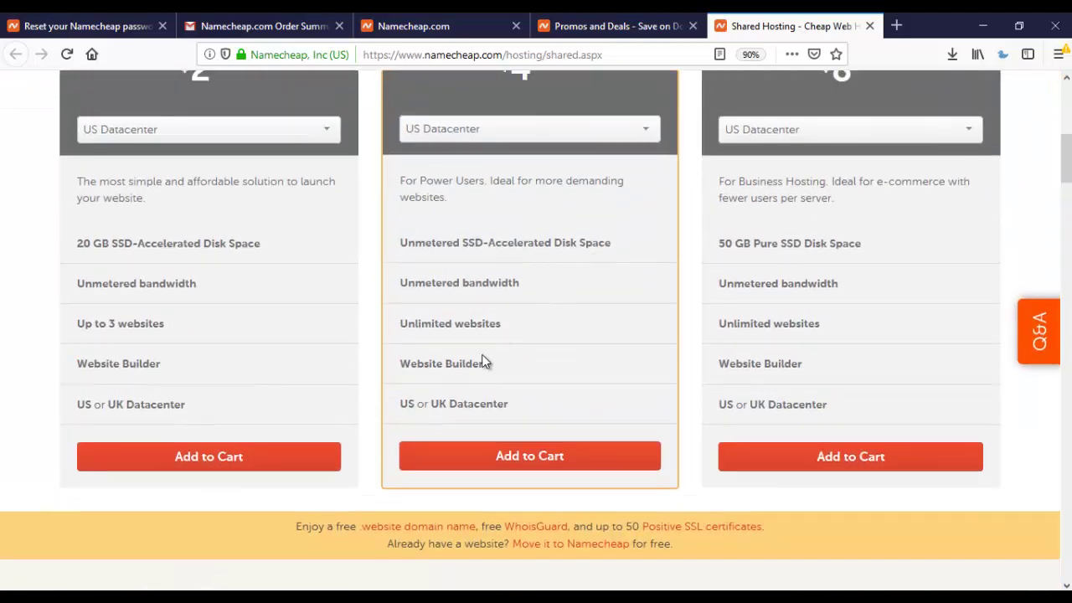
pyautogui.click(521, 463)
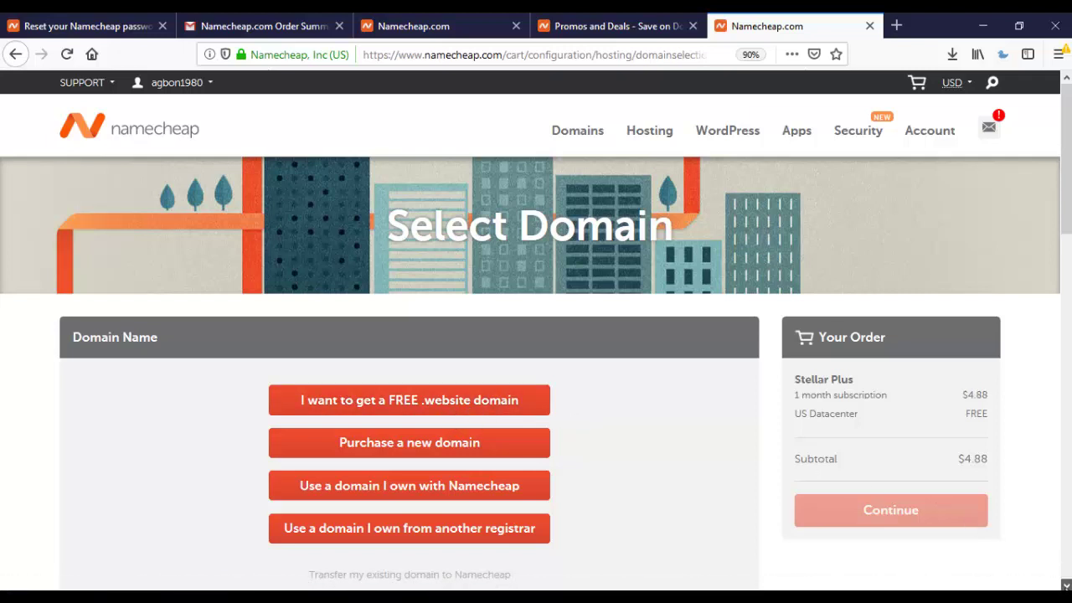
# Step: Choose factsdelivery.com from the domains already owned with Namecheap for the Stellar Plus plan and continue to the shopping cart
pyautogui.scroll(-3, 1021, 545)
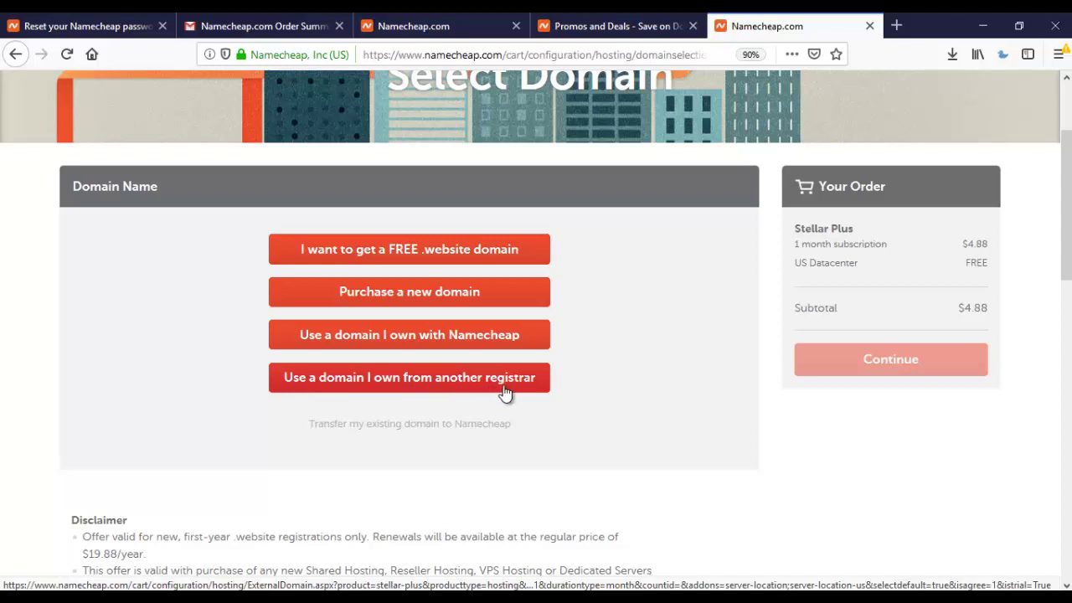
pyautogui.click(435, 345)
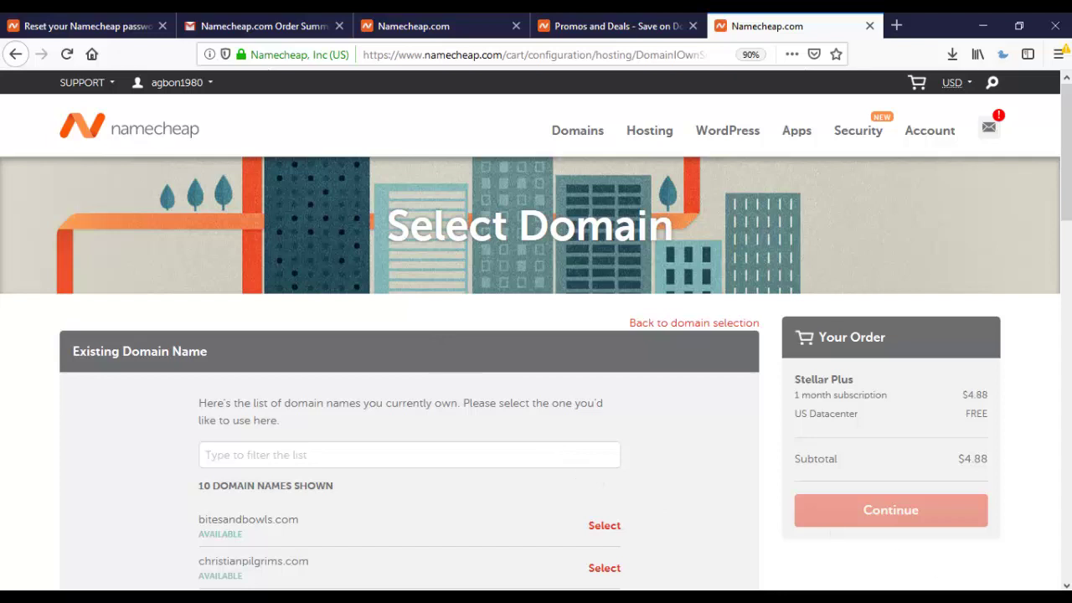
pyautogui.scroll(-5, 912, 518)
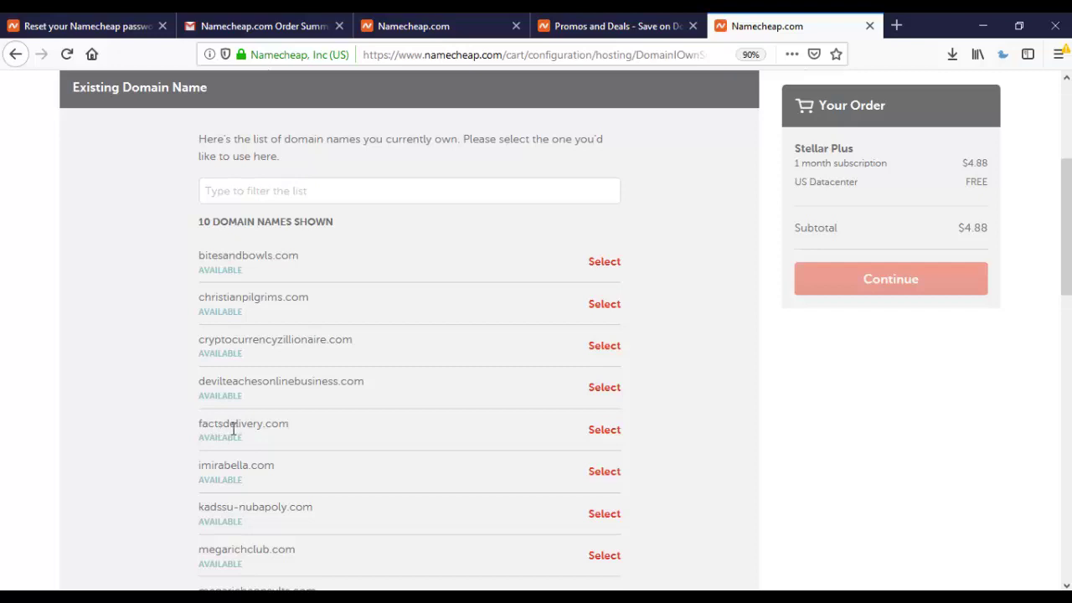
pyautogui.click(607, 432)
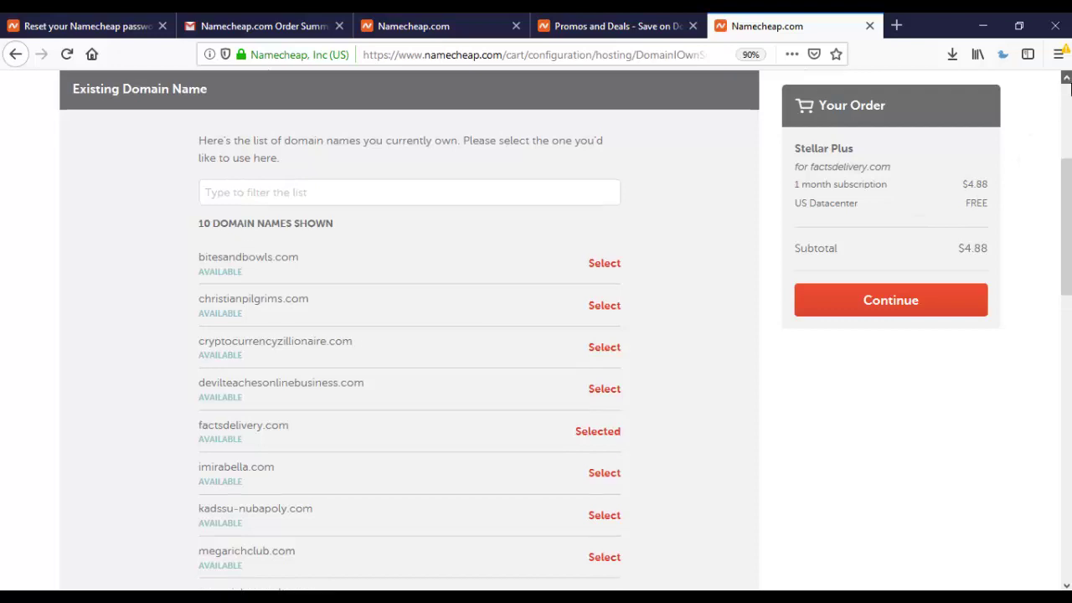
pyautogui.click(1068, 83)
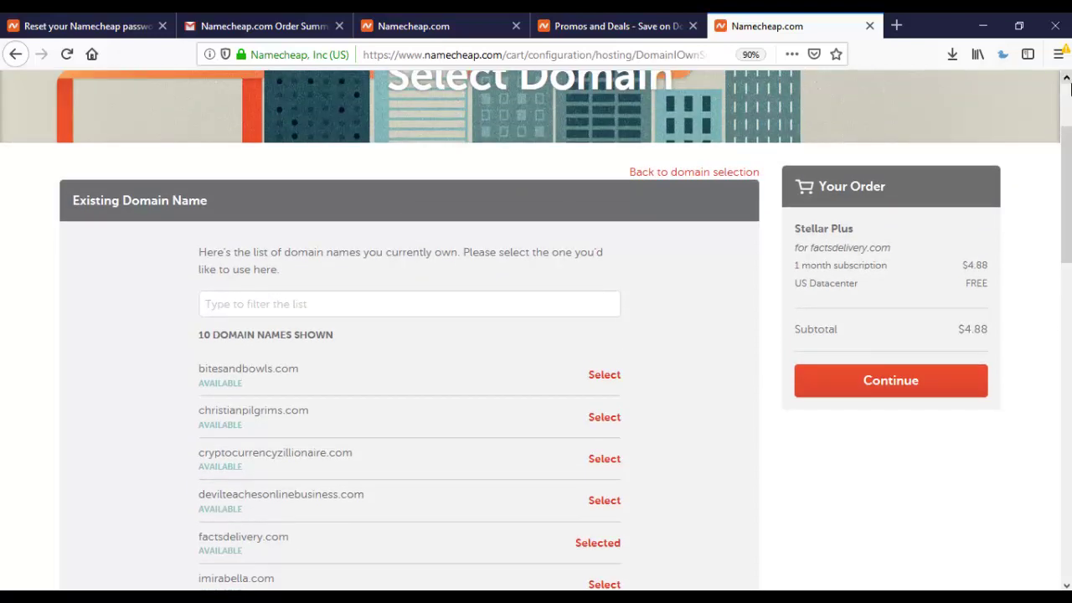
pyautogui.click(923, 391)
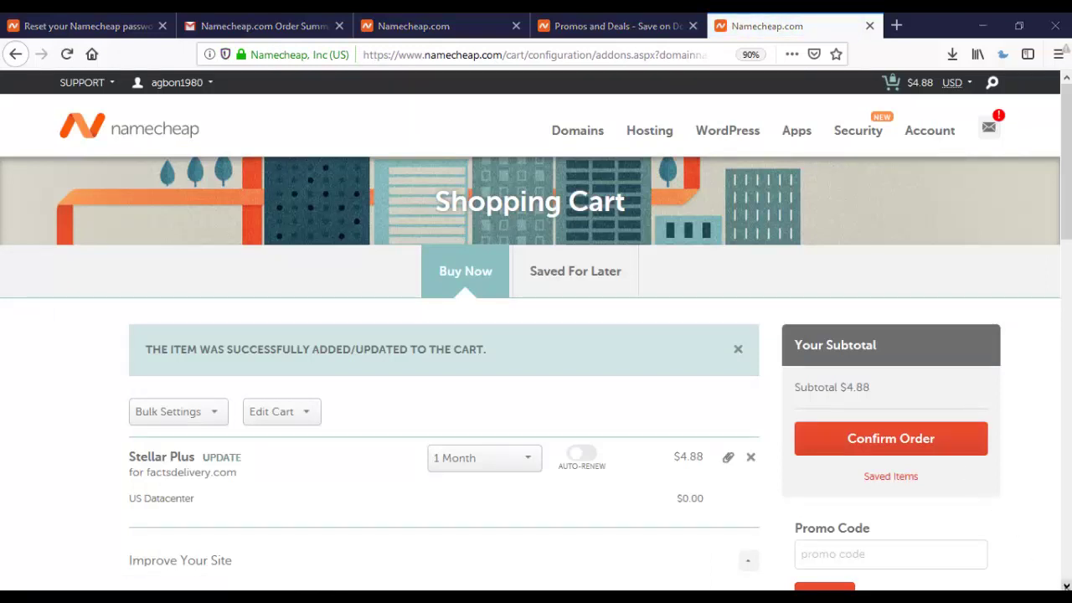
# Step: Confirm the Stellar Plus order in the cart and try to check out with PayPal
pyautogui.scroll(-3, 1066, 585)
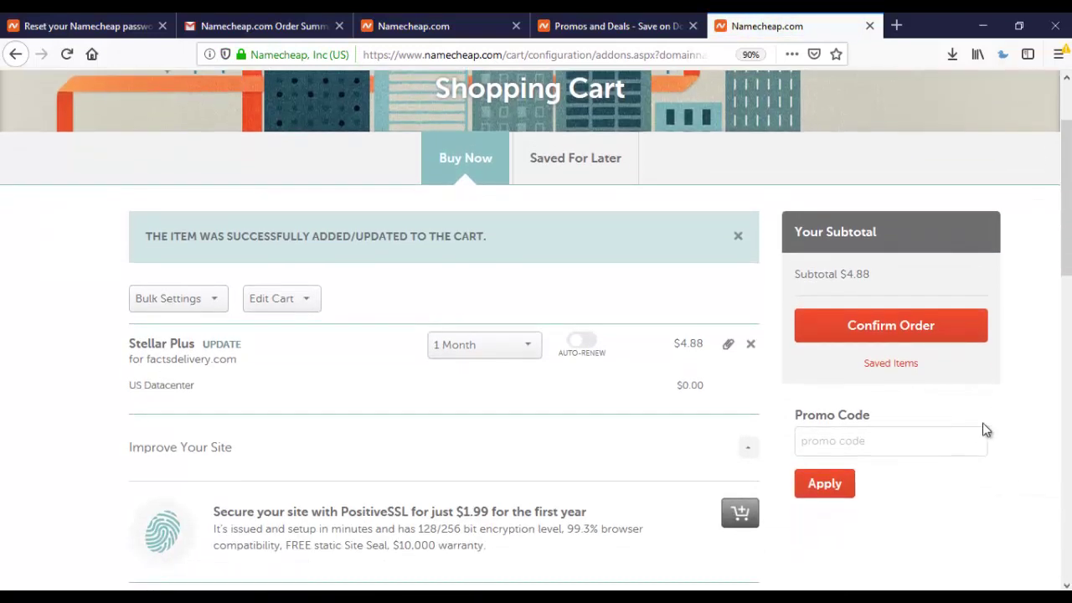
pyautogui.click(867, 329)
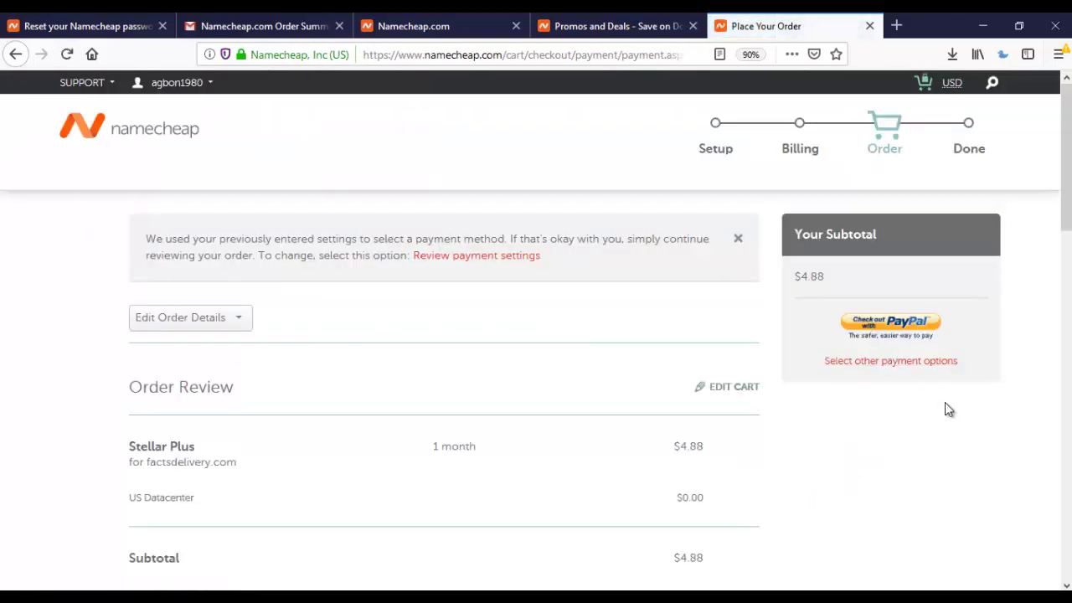
pyautogui.click(865, 321)
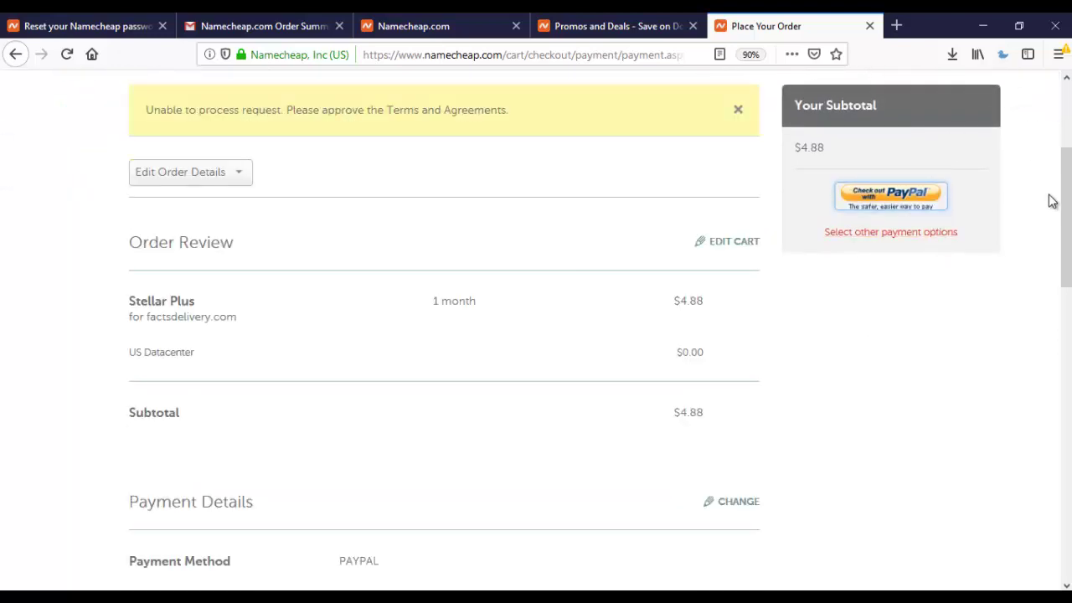
# Step: Agree to Namecheap's Terms of Service and pay for the hosting order through PayPal with the saved MasterCard
pyautogui.moveTo(1066, 217); pyautogui.dragTo(1066, 436)
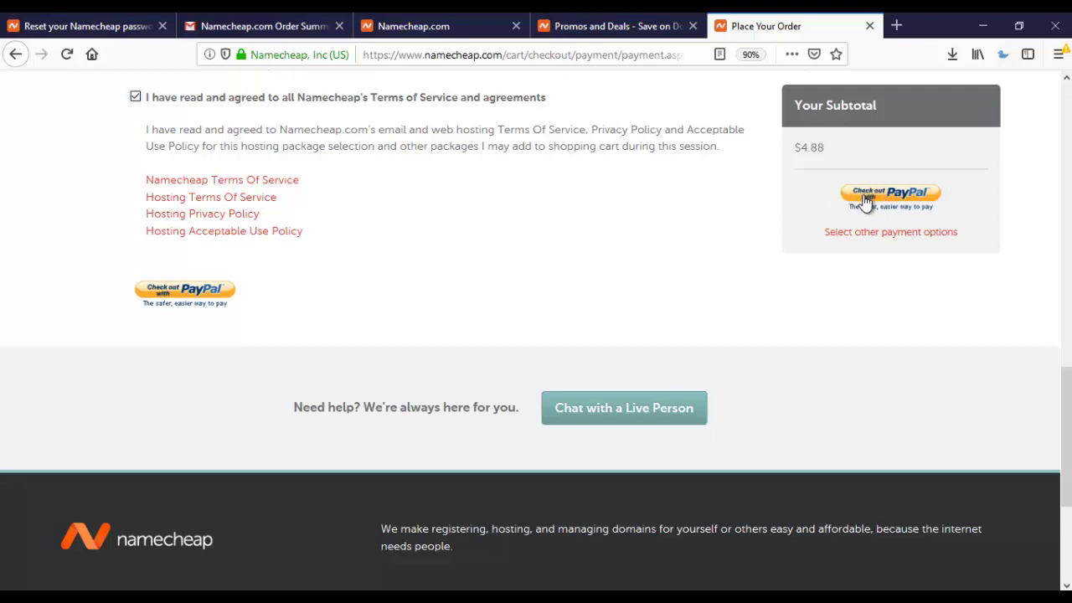
pyautogui.click(855, 203)
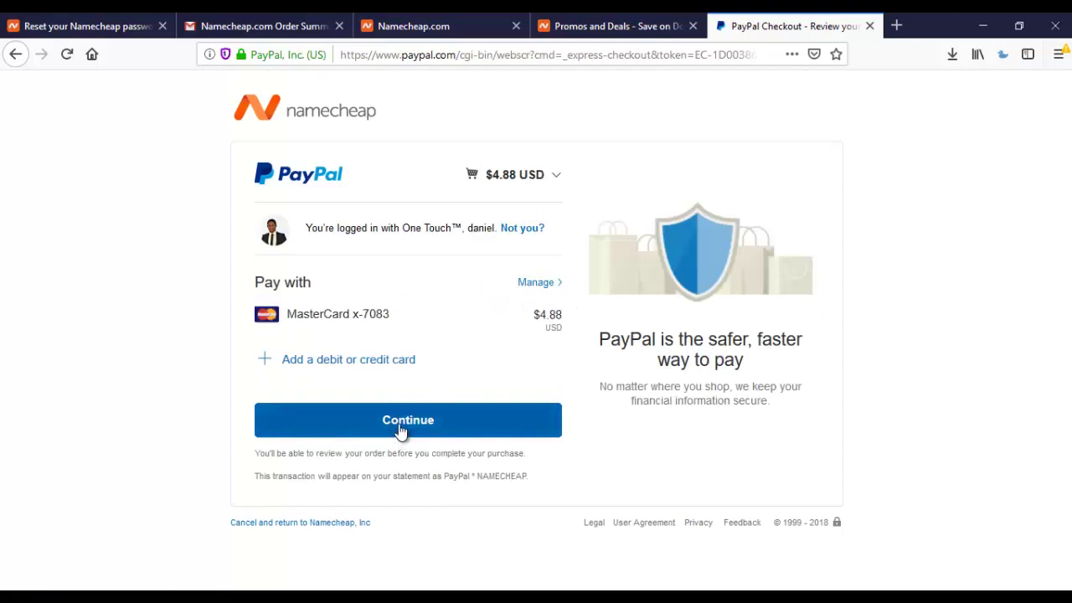
pyautogui.click(400, 429)
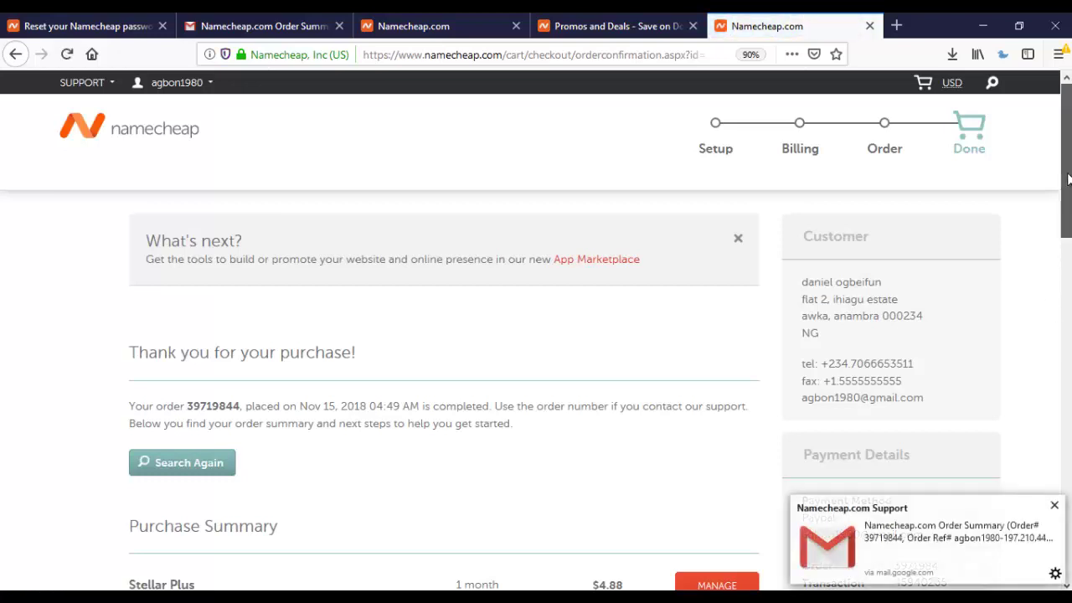
# Step: Switch to Gmail, read the newest Namecheap order summary e-mail for the Stellar Plus purchase, and return to the inbox
pyautogui.moveTo(1067, 176)
pyautogui.mouseDown()
pyautogui.moveTo(1066, 475)
pyautogui.moveTo(1067, 173)
pyautogui.mouseUp()
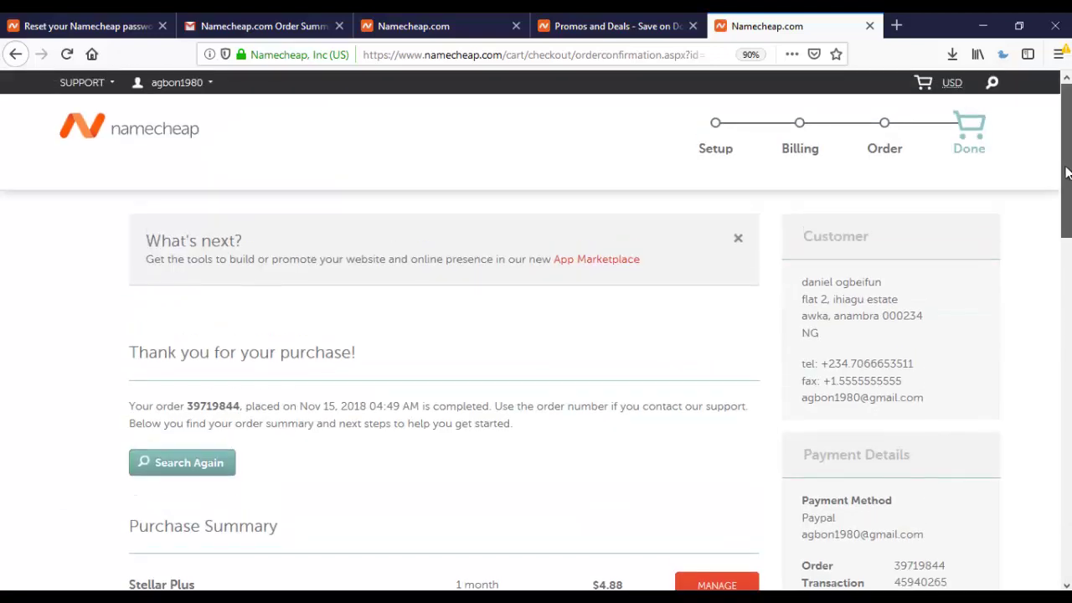
pyautogui.click(243, 28)
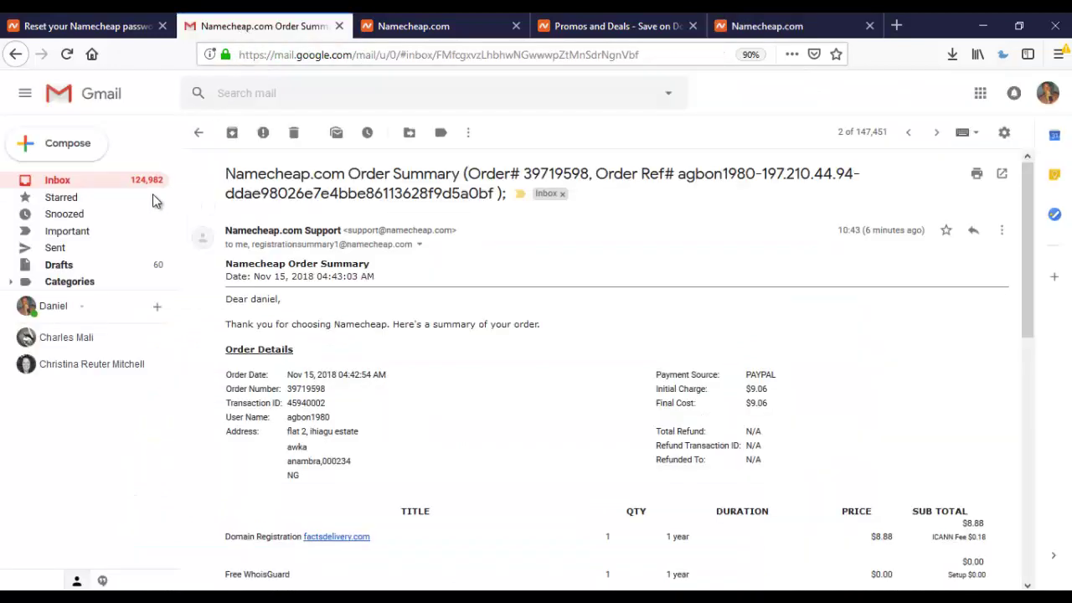
pyautogui.click(58, 180)
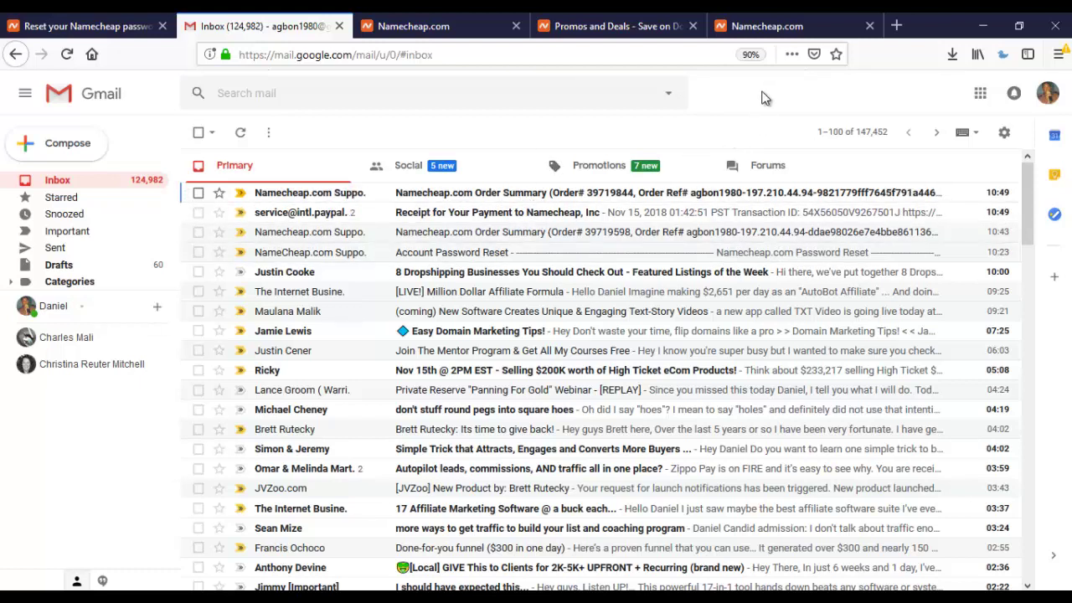
pyautogui.click(506, 201)
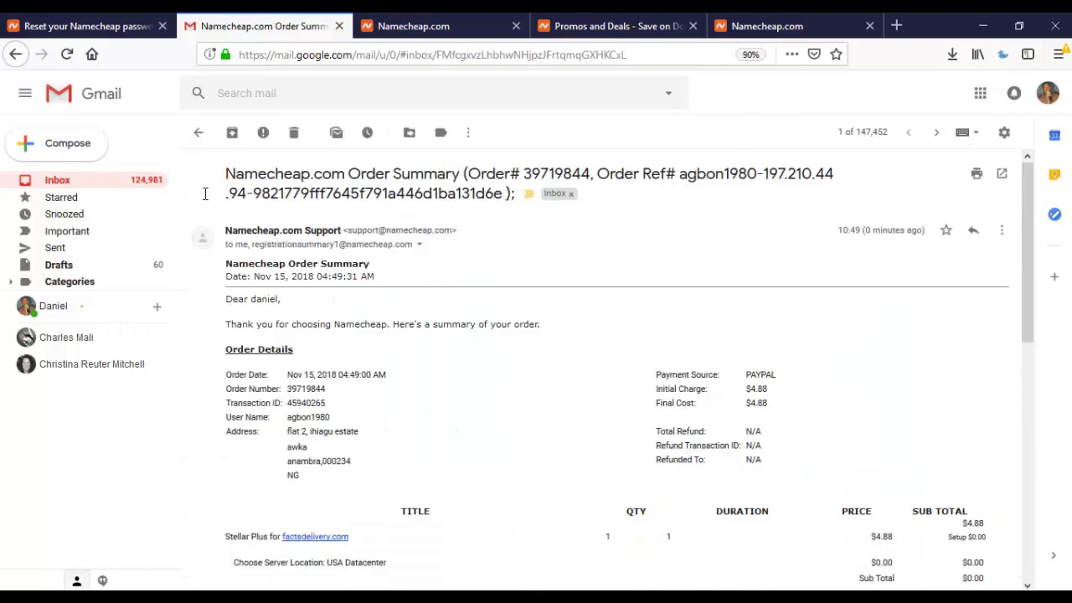
pyautogui.click(57, 184)
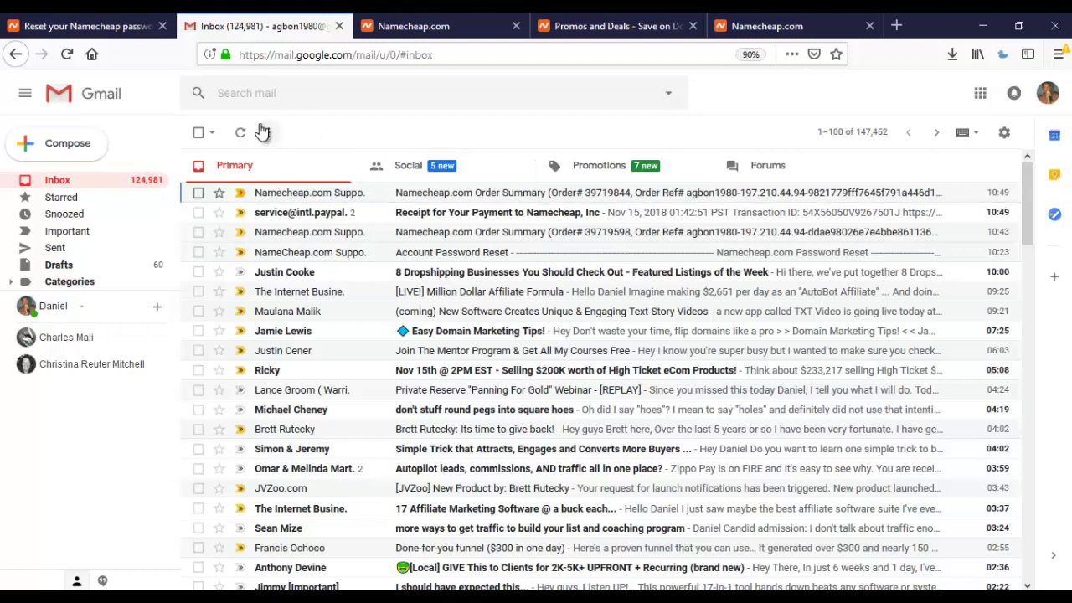
pyautogui.click(67, 57)
# Step: Close the Namecheap promotions page and both order confirmation pages, keeping the Gmail inbox open
pyautogui.click(692, 27)
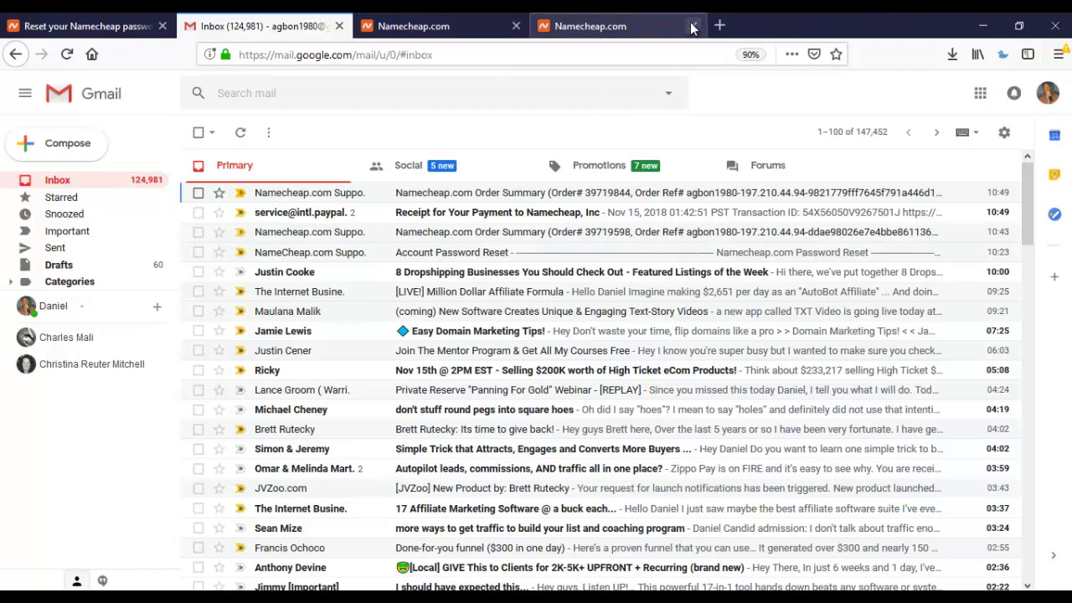
pyautogui.click(457, 32)
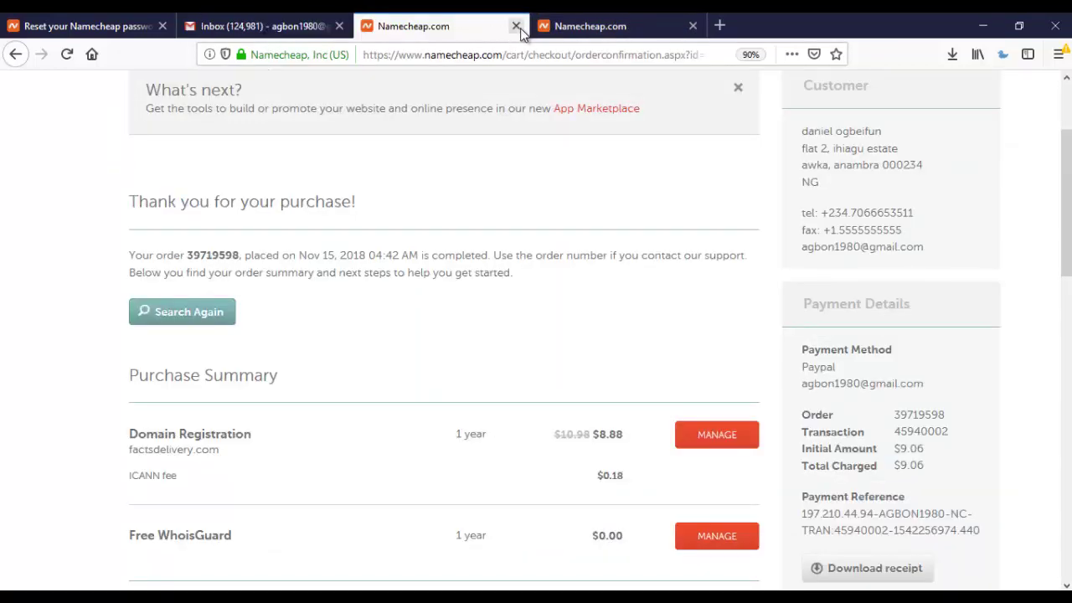
pyautogui.click(518, 30)
pyautogui.click(517, 27)
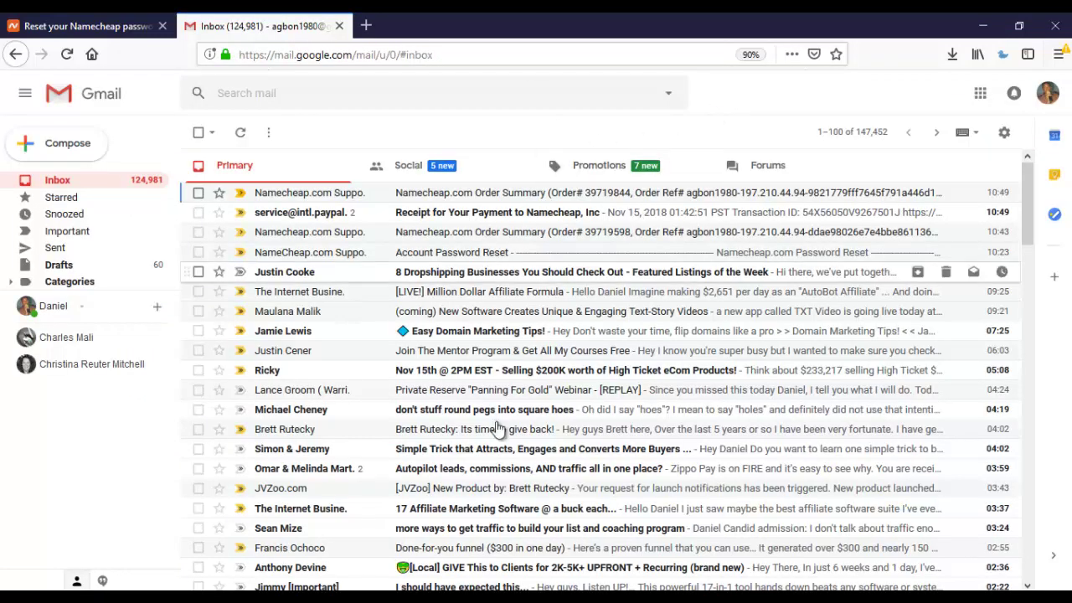
pyautogui.click(308, 598)
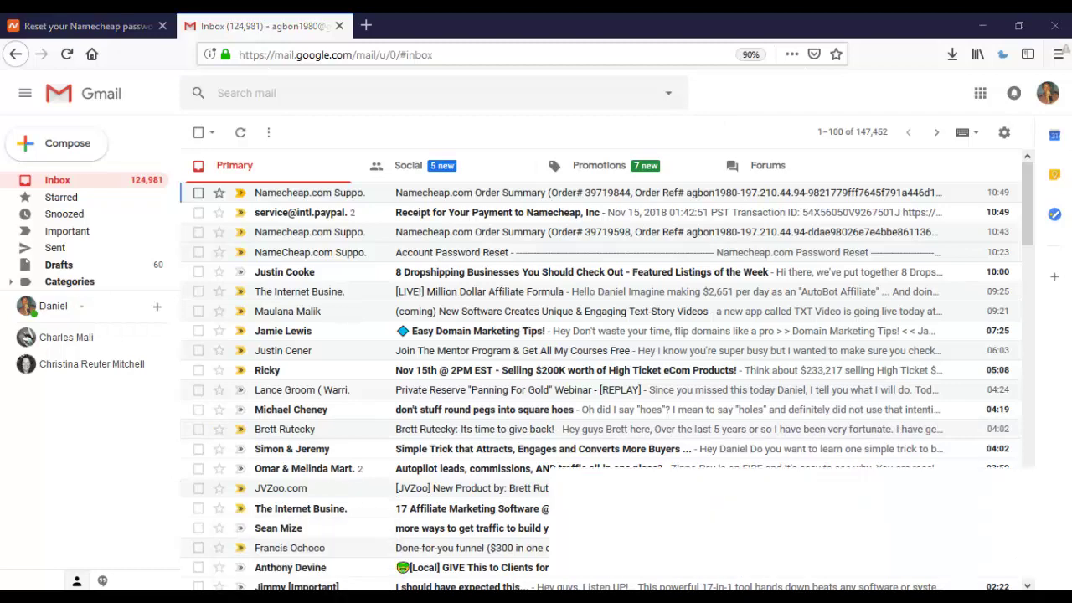